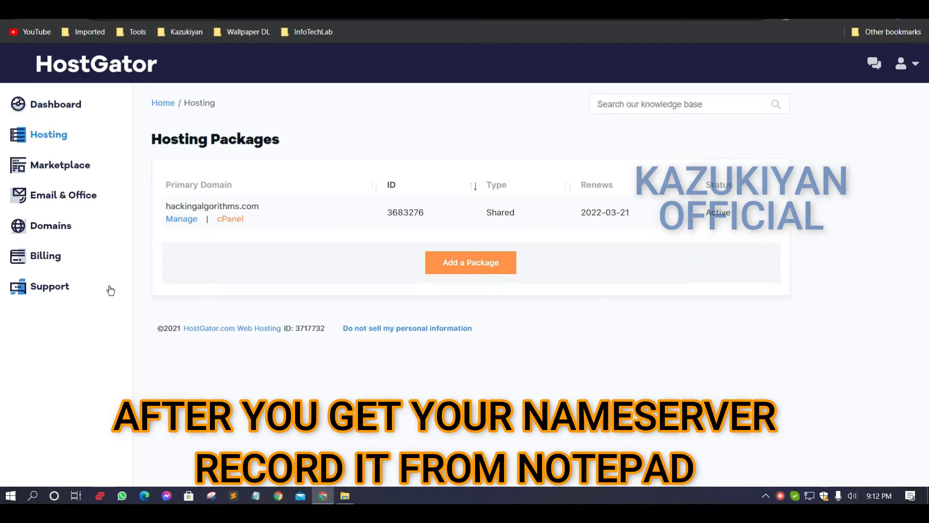
# Open the management page of the hackingalgorithms.com hosting package and view its nameserver info
pyautogui.click(186, 223)
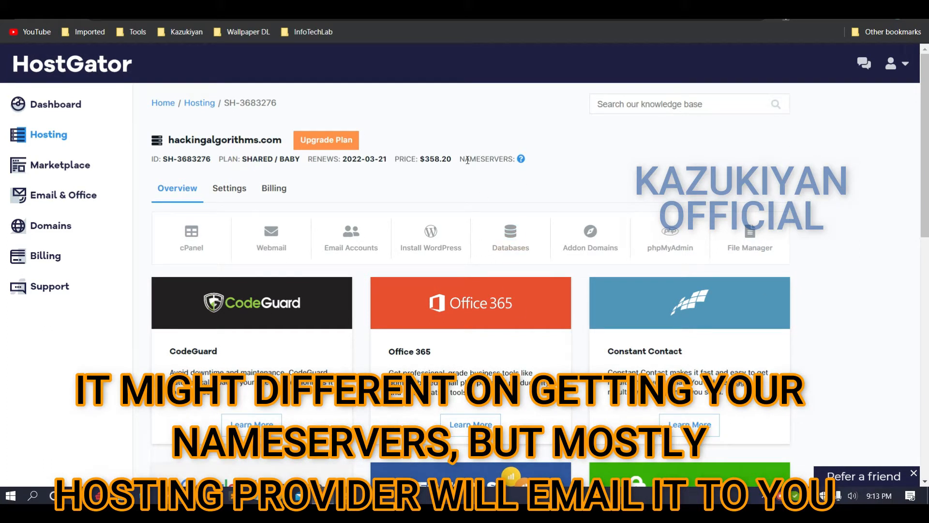
pyautogui.click(504, 170)
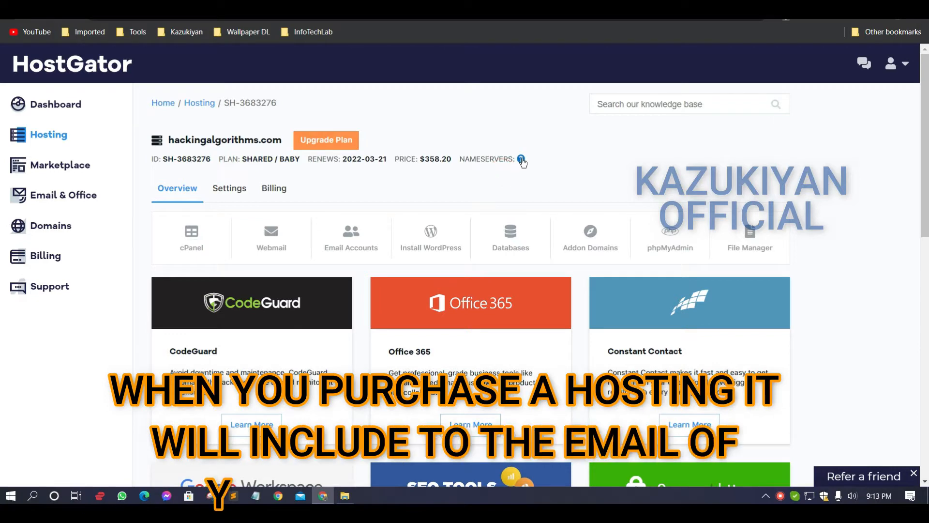
pyautogui.click(522, 159)
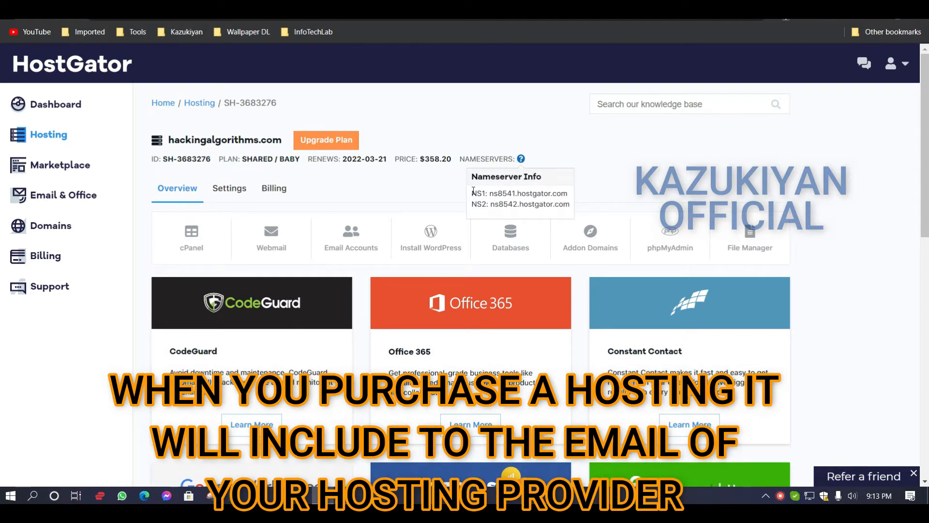
pyautogui.moveTo(473, 190); pyautogui.dragTo(510, 201)
pyautogui.click(522, 160)
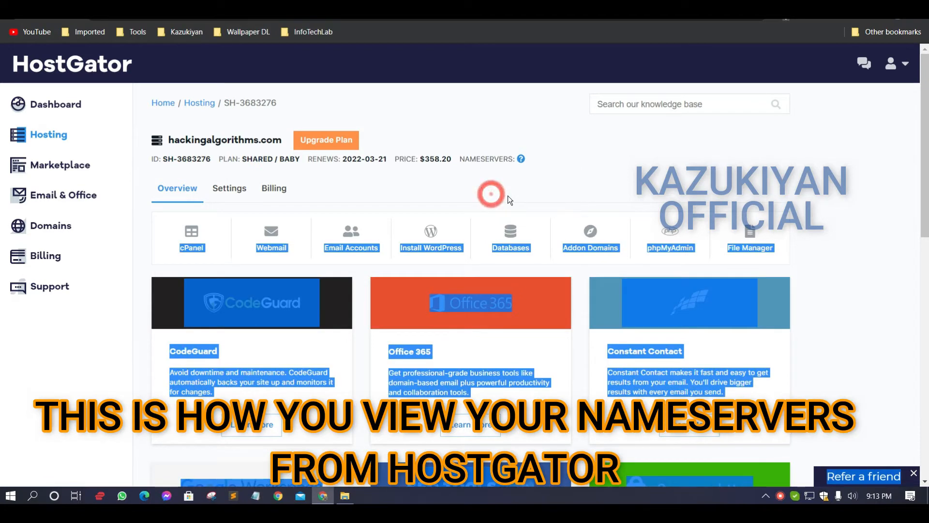
pyautogui.click(522, 159)
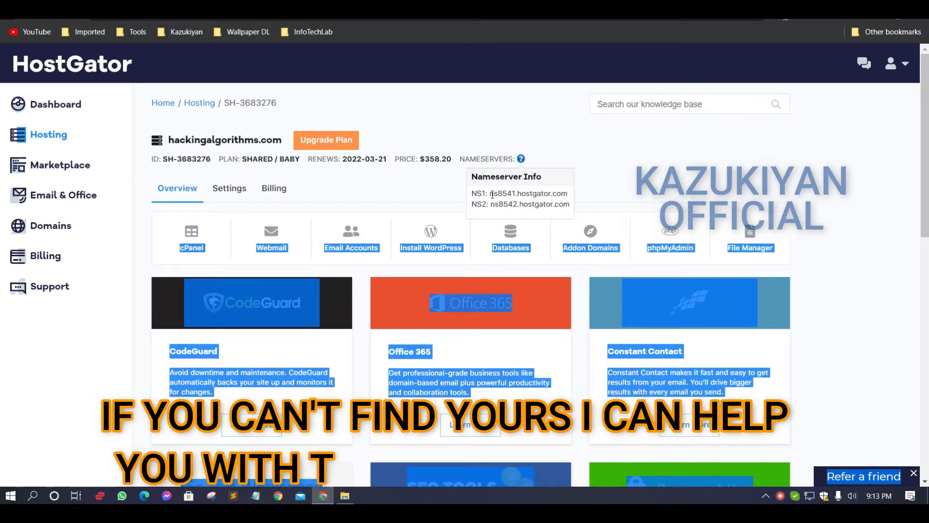
pyautogui.moveTo(491, 194); pyautogui.dragTo(538, 198)
pyautogui.click(525, 161)
pyautogui.click(518, 193)
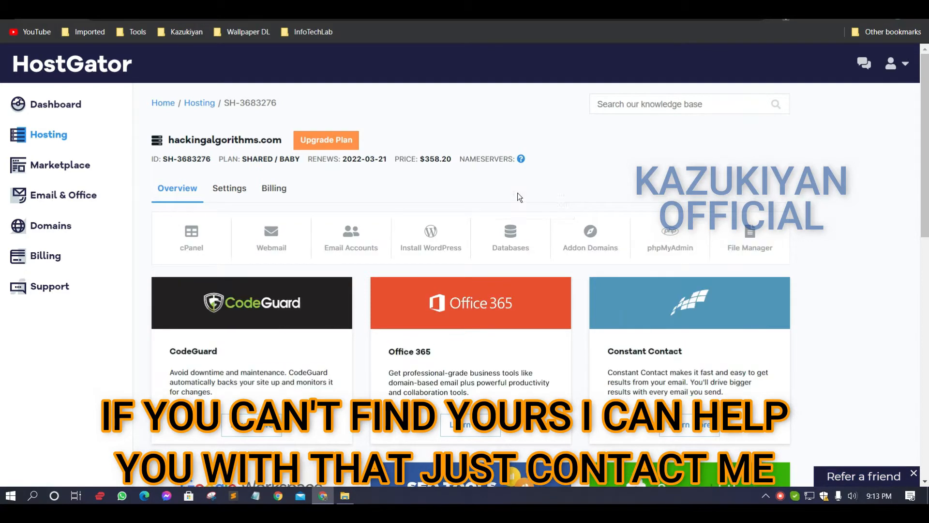
# Inspect the nameserver info element in the browser's developer tools and close them again
pyautogui.rightClick(517, 193)
pyautogui.click(522, 158)
pyautogui.rightClick(523, 157)
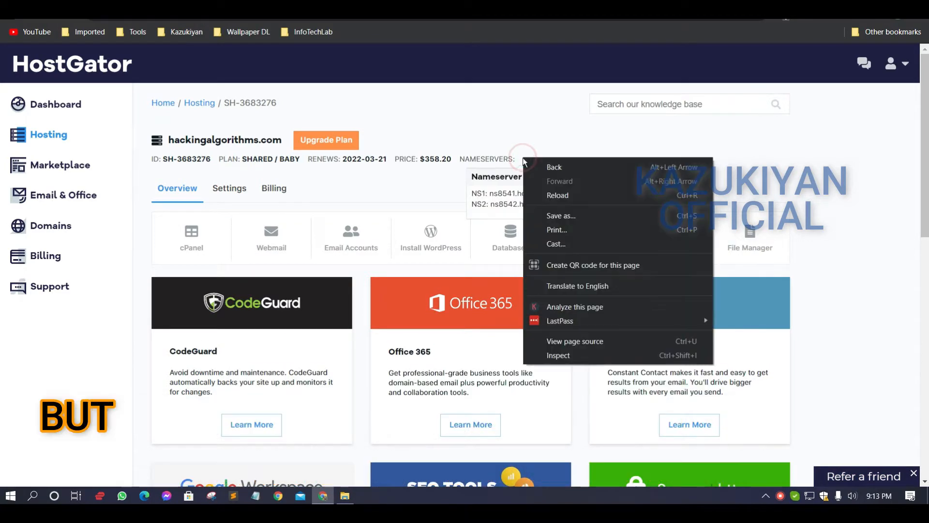
pyautogui.click(564, 354)
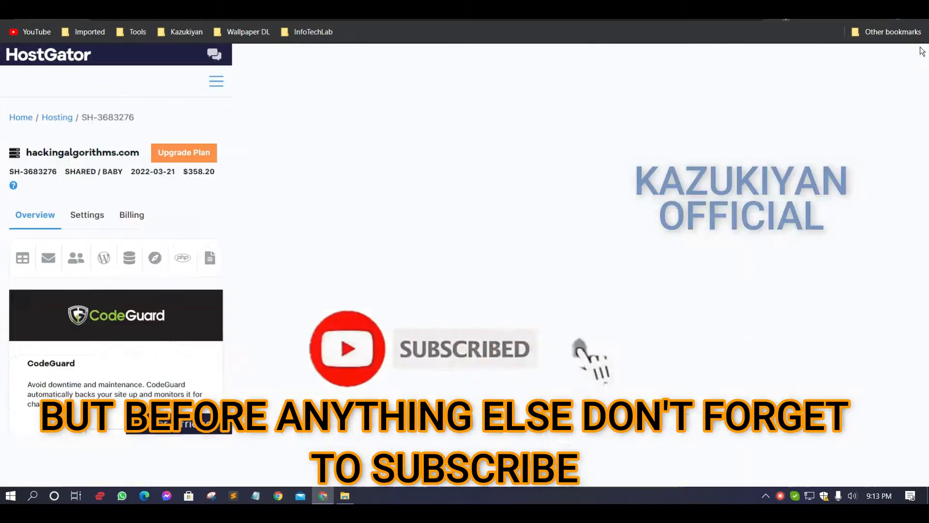
pyautogui.press('F12')
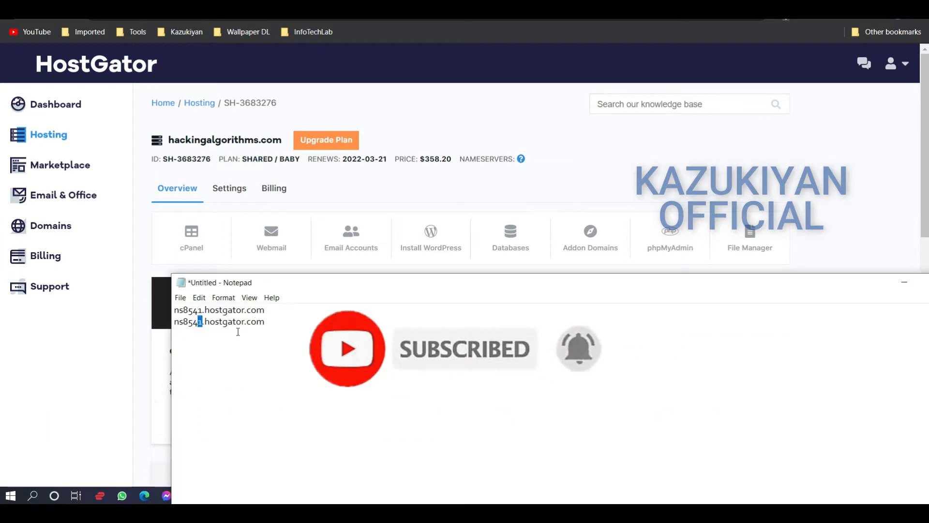
# Record the nameservers ns8541.hostgator.com and ns8542.hostgator.com on separate lines in Notepad and check them against the hosting page
pyautogui.write('2.hostgator.com')
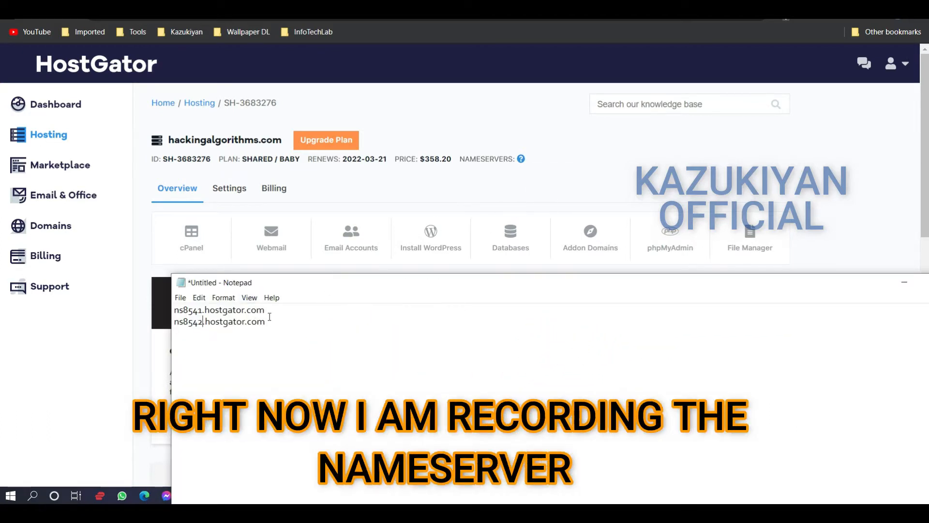
pyautogui.moveTo(283, 323); pyautogui.dragTo(168, 311)
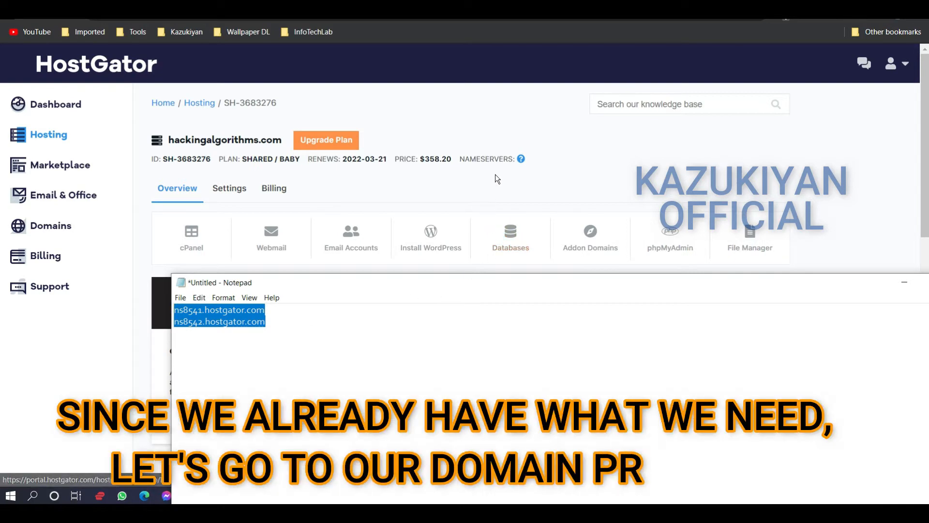
pyautogui.click(522, 159)
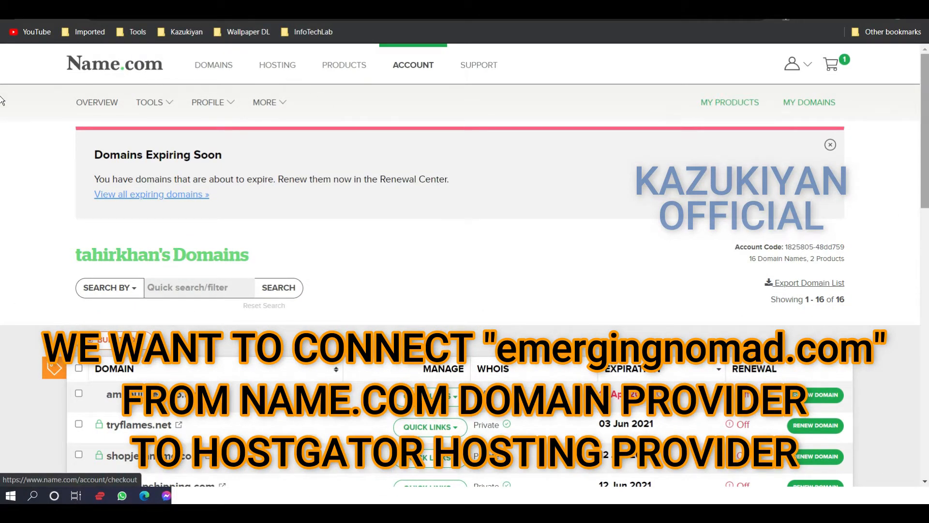
# Find emergingnomad.com in the Name.com domain list and open its domain details in a new tab
pyautogui.scroll(-5, 2, 224)
pyautogui.moveTo(926, 221); pyautogui.dragTo(925, 391)
pyautogui.scroll(3, 268, 294)
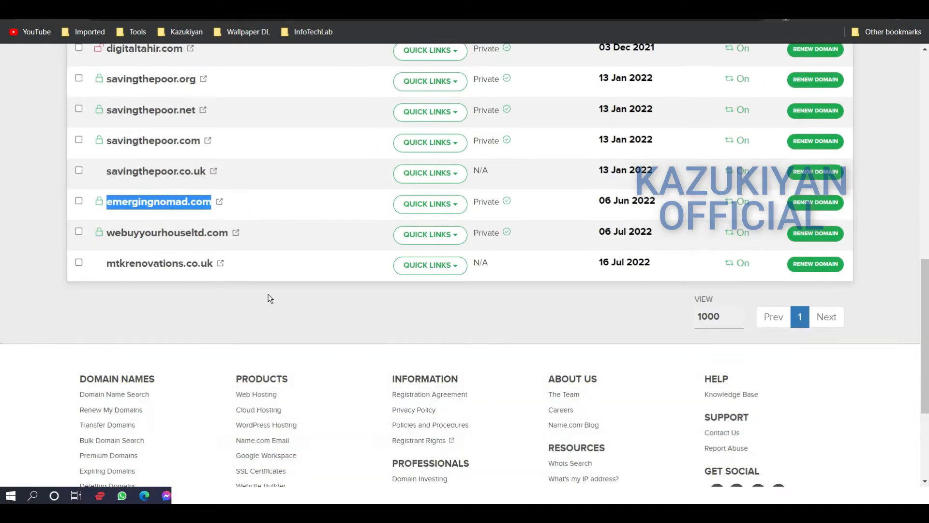
pyautogui.rightClick(165, 204)
pyautogui.click(200, 208)
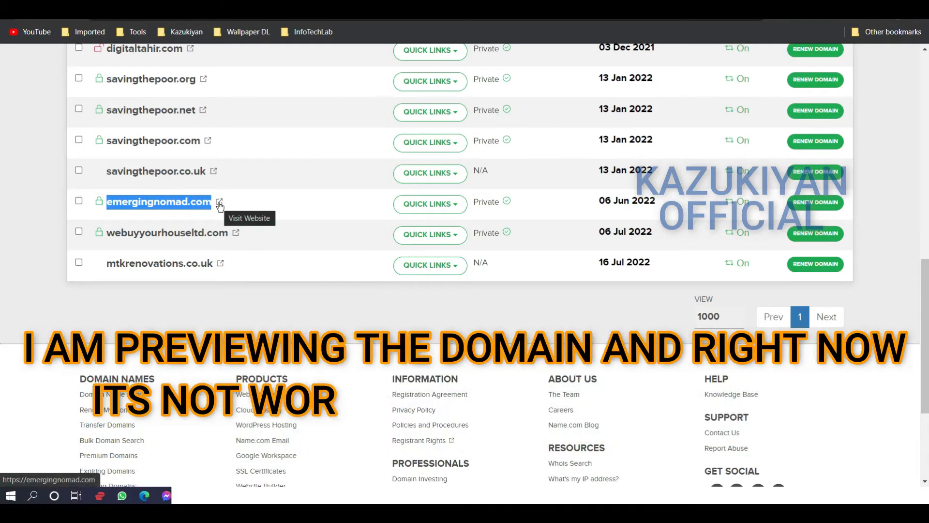
# Preview the live emergingnomad.com website, close it, and switch to the domain's details page
pyautogui.click(219, 203)
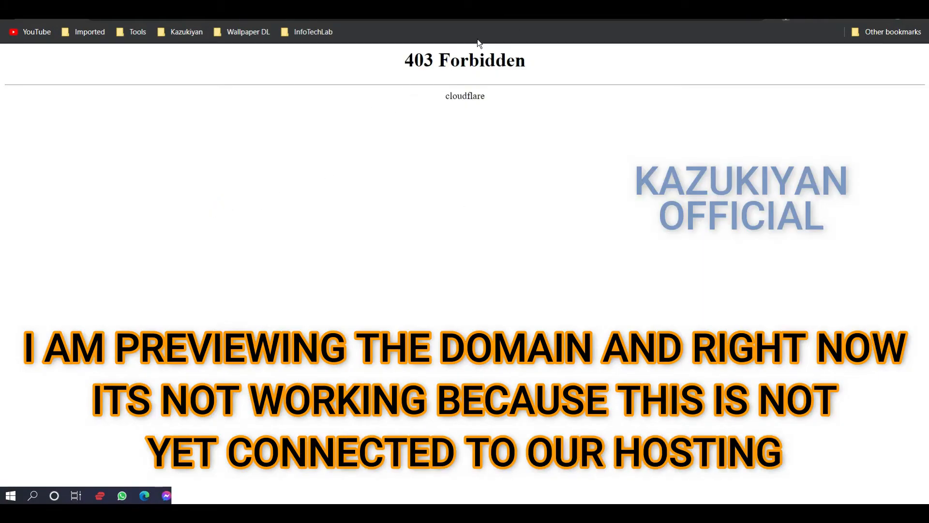
pyautogui.hotkey('ctrl', 'w')
pyautogui.hotkey('ctrl', 'Tab')
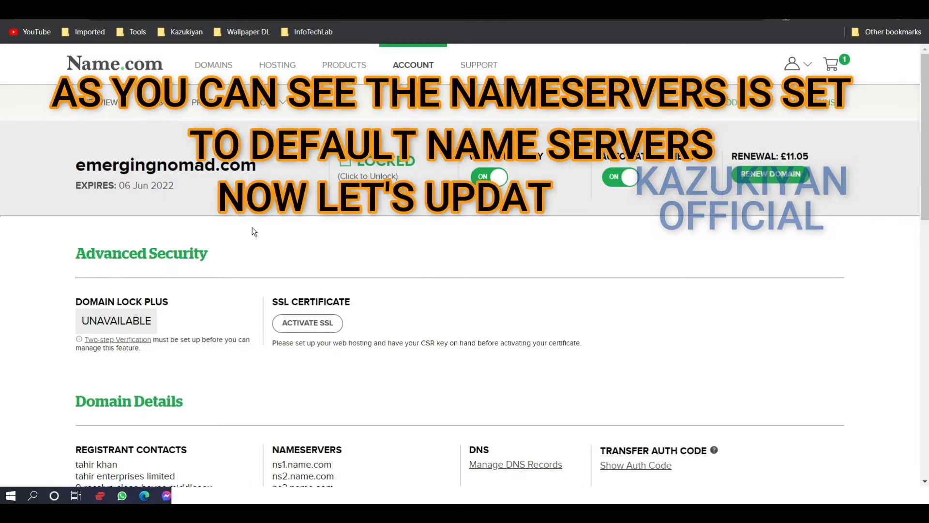
# Open nameserver management for emergingnomad.com and delete all of its existing nameservers
pyautogui.scroll(-1, 255, 233)
pyautogui.scroll(-2, 422, 344)
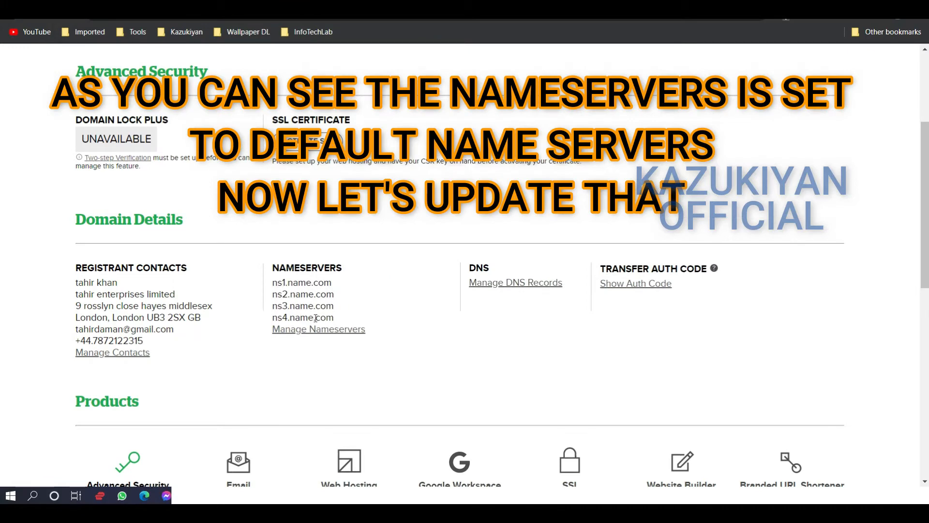
pyautogui.click(332, 329)
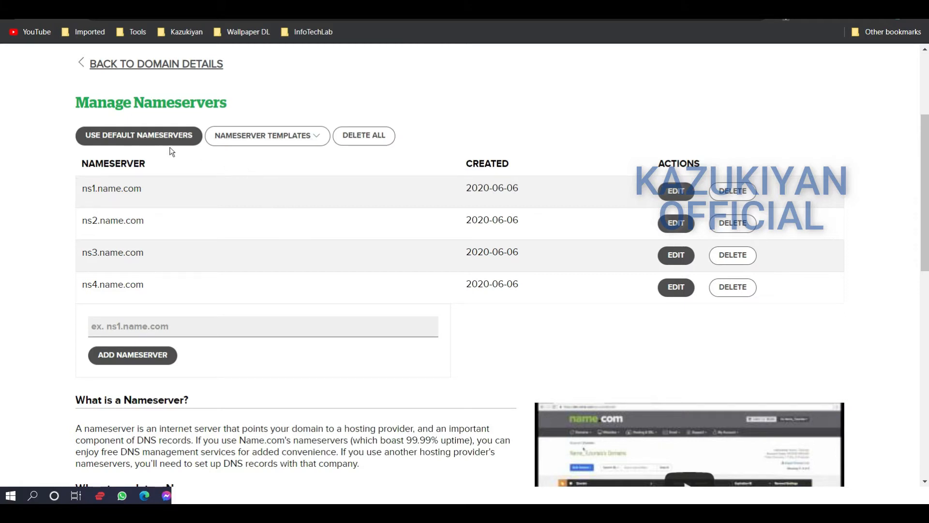
pyautogui.scroll(-1, 216, 226)
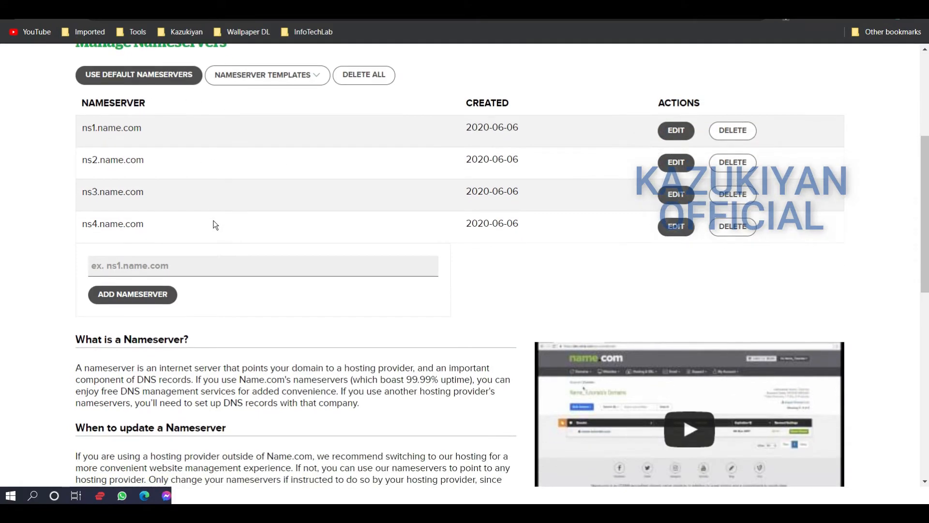
pyautogui.scroll(1, 214, 224)
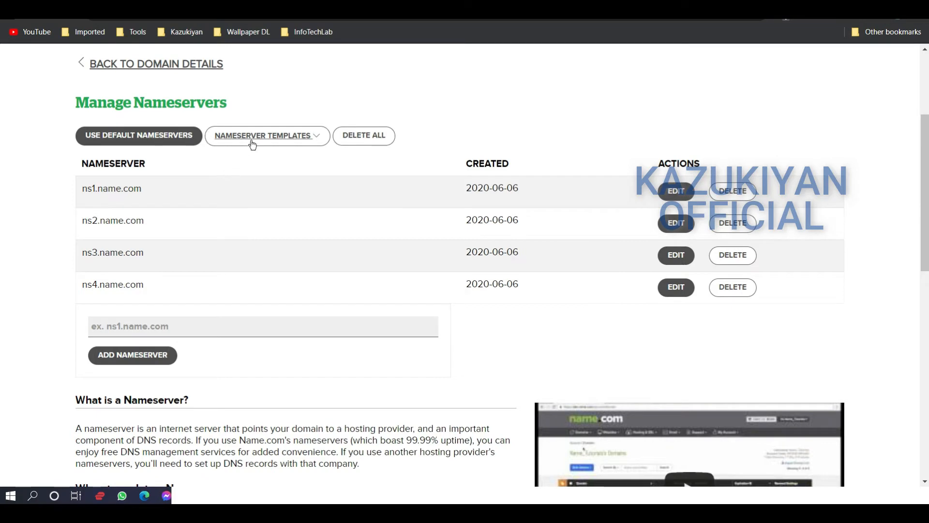
pyautogui.click(294, 139)
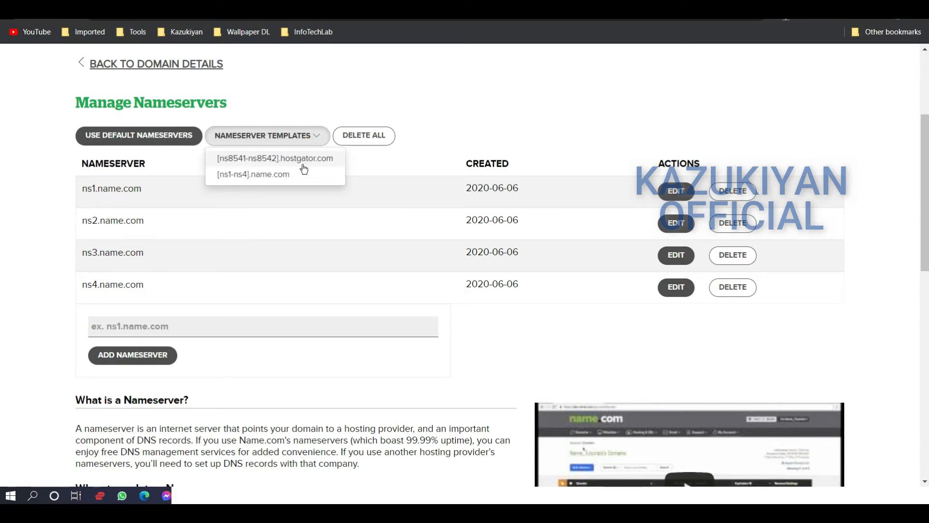
pyautogui.click(367, 136)
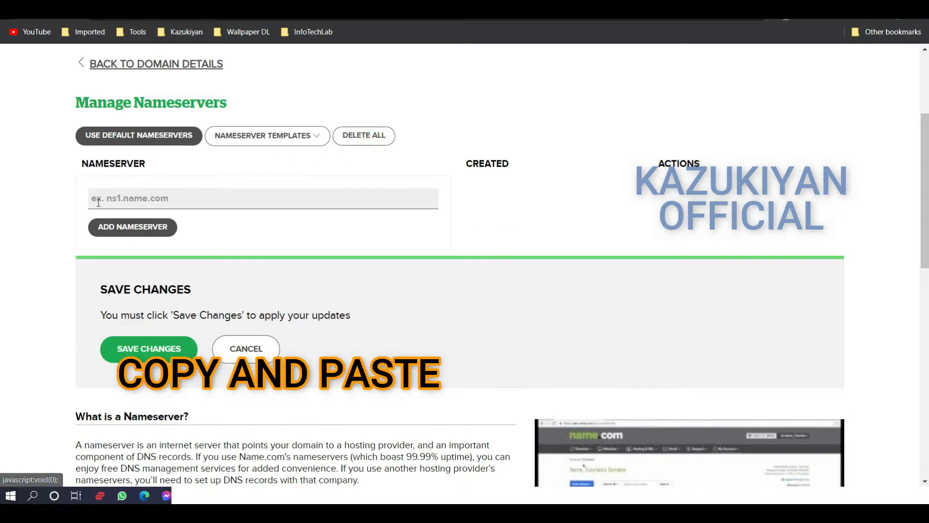
# Copy ns8541.hostgator.com from Notepad and add it as the domain's first nameserver
pyautogui.click(210, 490)
pyautogui.moveTo(271, 311); pyautogui.dragTo(141, 315)
pyautogui.hotkey('ctrl', 'c')
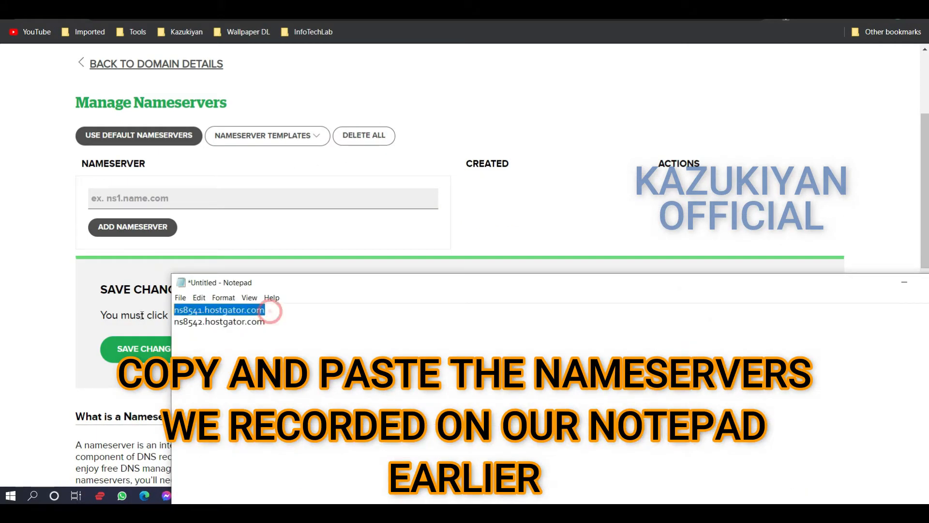
pyautogui.click(133, 193)
pyautogui.hotkey('ctrl', 'v')
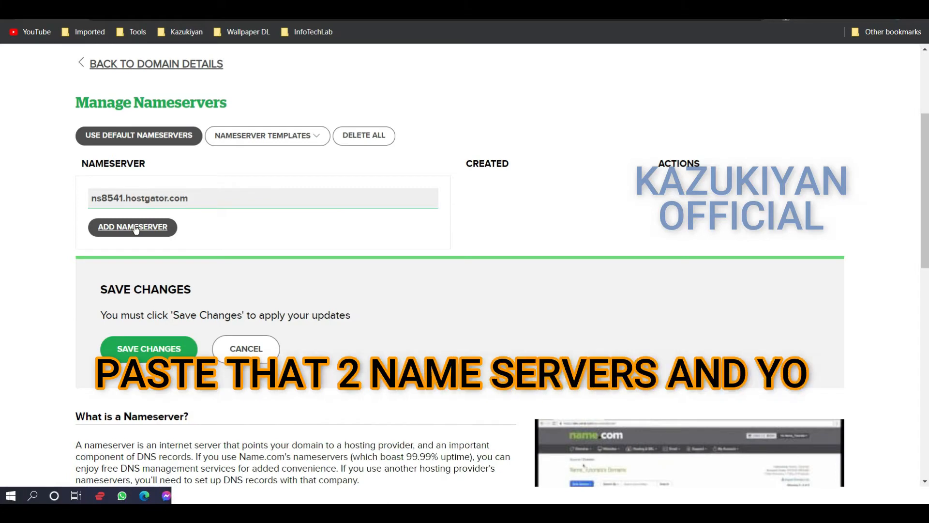
pyautogui.click(135, 227)
# Copy ns8542.hostgator.com from Notepad, add it as the second nameserver, and save the nameserver changes
pyautogui.click(220, 496)
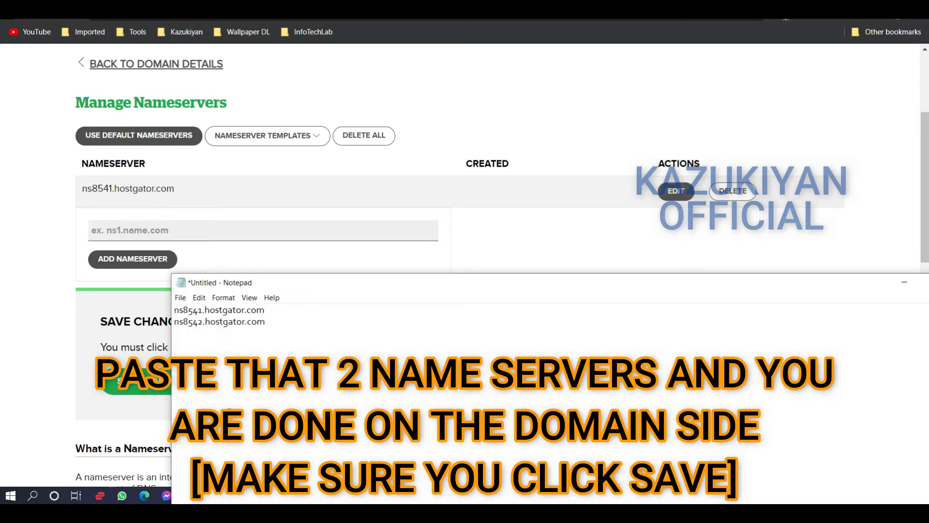
pyautogui.moveTo(267, 323); pyautogui.dragTo(162, 329)
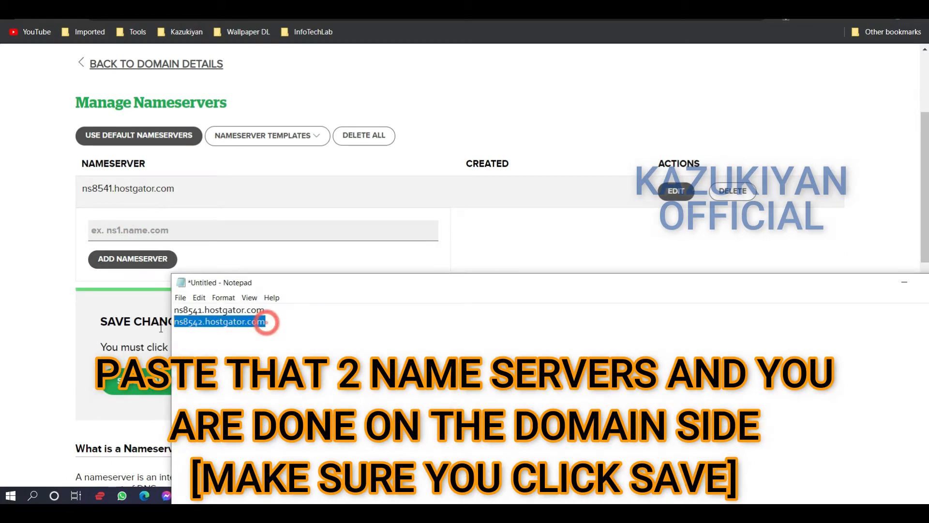
pyautogui.hotkey('ctrl', 'c')
pyautogui.click(166, 227)
pyautogui.hotkey('ctrl', 'v')
pyautogui.click(144, 260)
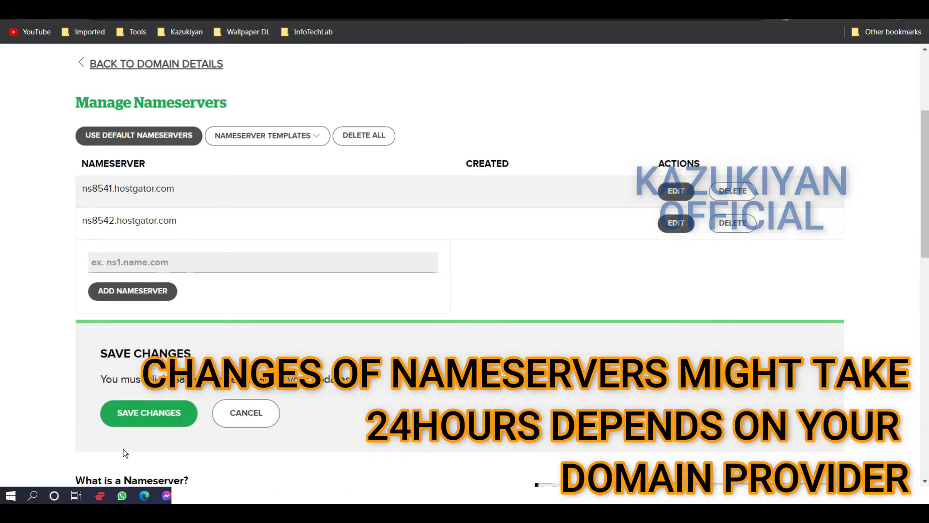
pyautogui.click(156, 416)
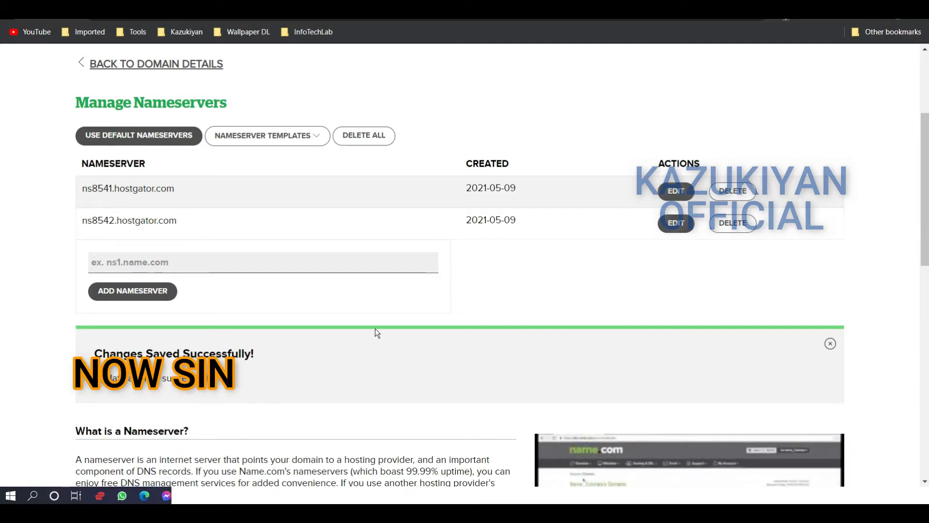
# Return to the emergingnomad.com domain details, check the listed nameservers, and reload the page
pyautogui.scroll(2, 365, 261)
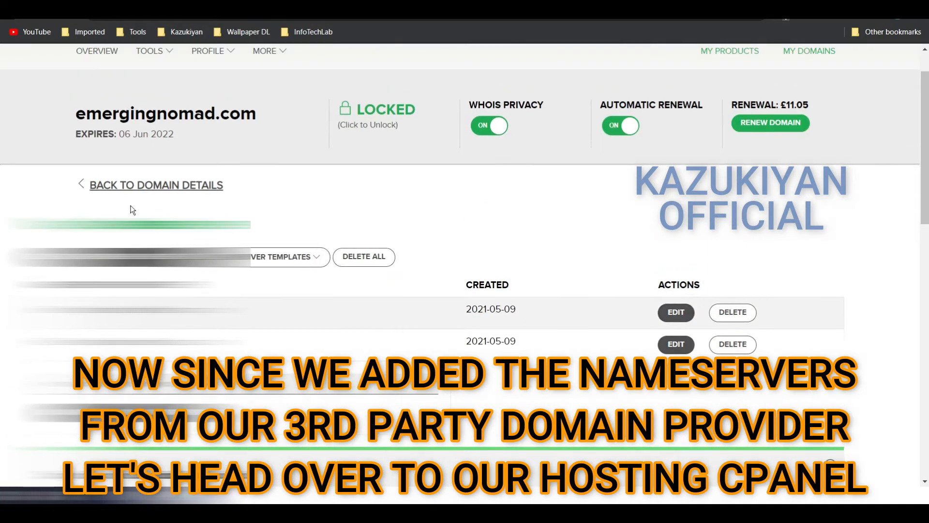
pyautogui.click(138, 189)
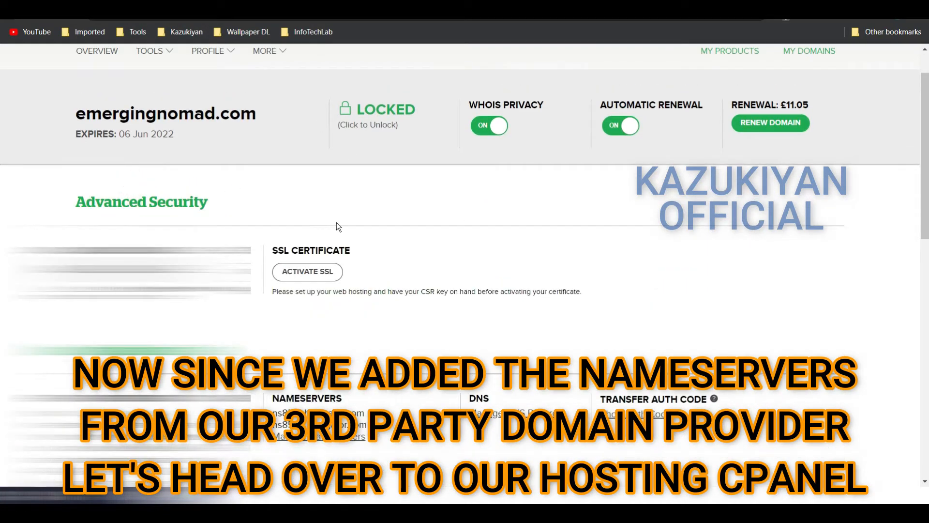
pyautogui.scroll(-5, 338, 224)
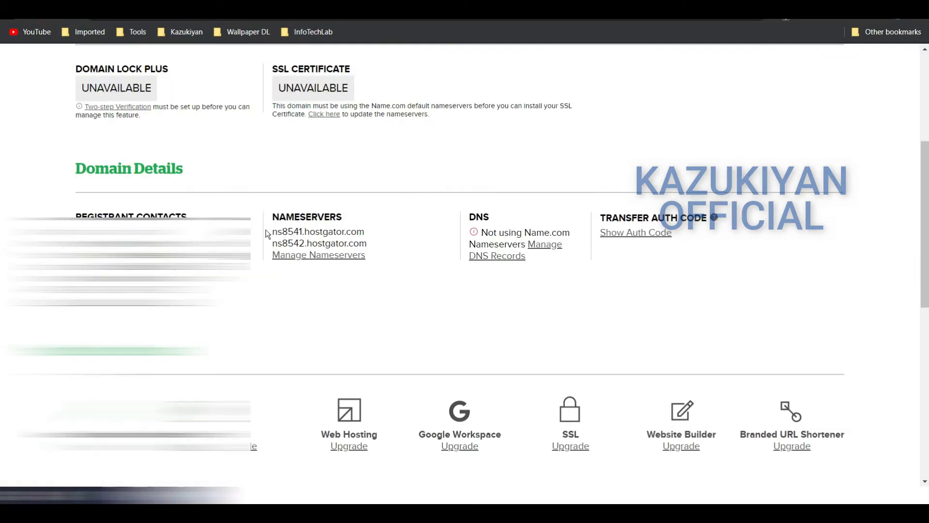
pyautogui.rightClick(413, 297)
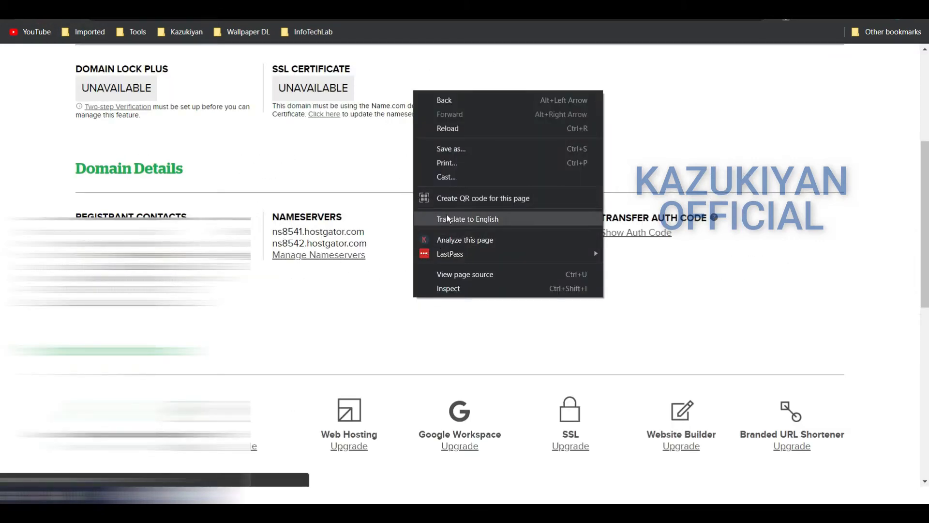
pyautogui.click(444, 128)
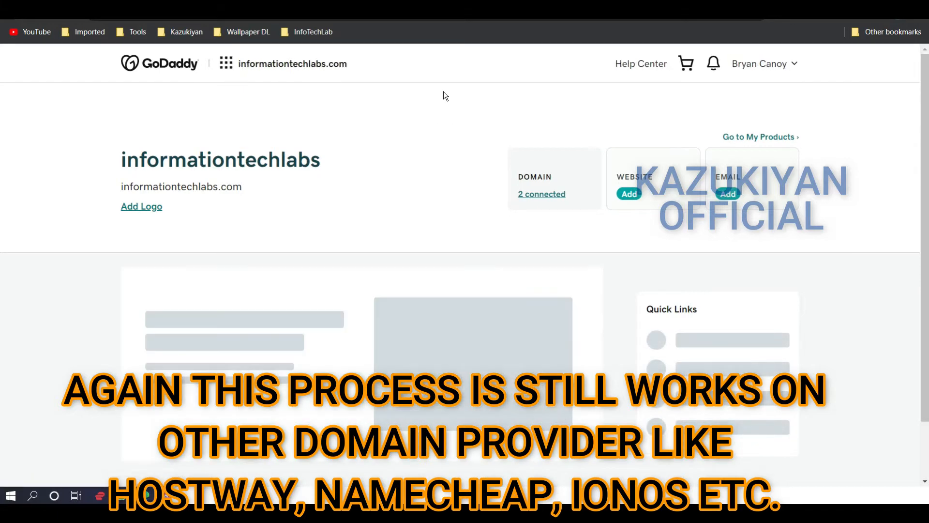
pyautogui.click(542, 196)
pyautogui.click(271, 205)
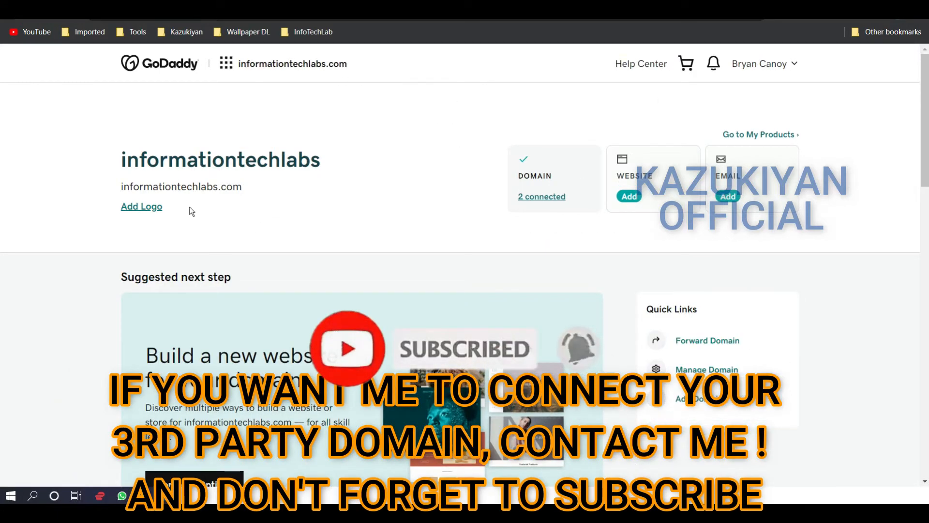
pyautogui.scroll(-1, 414, 161)
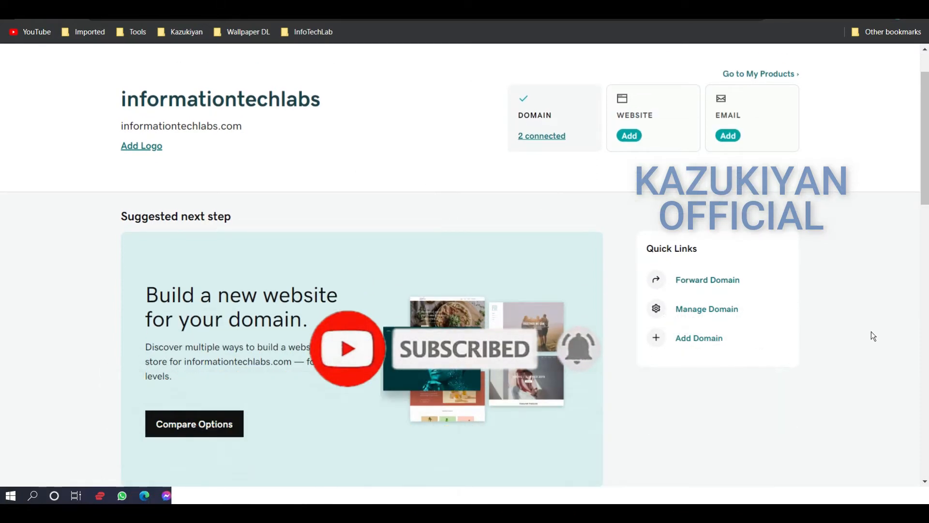
# In GoDaddy, open DNS management for informationtechlabs.com and check its nameservers
pyautogui.click(706, 312)
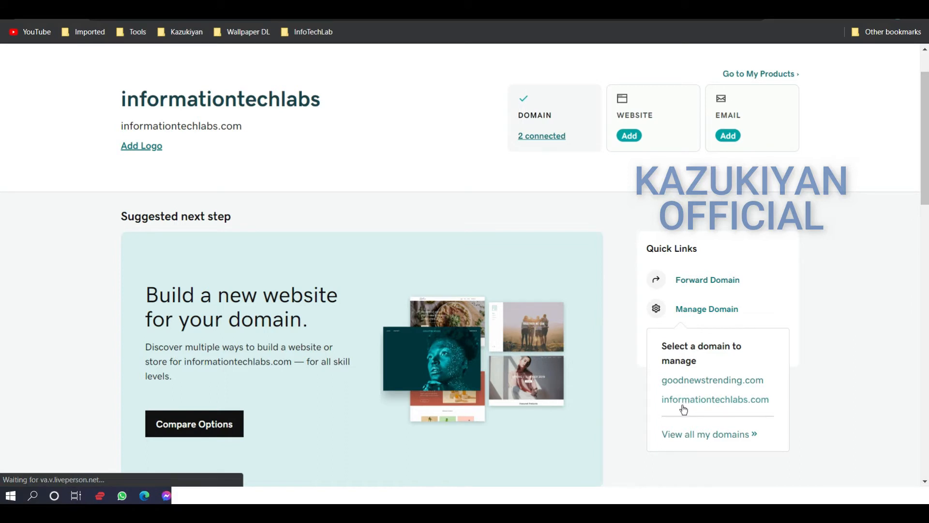
pyautogui.click(725, 406)
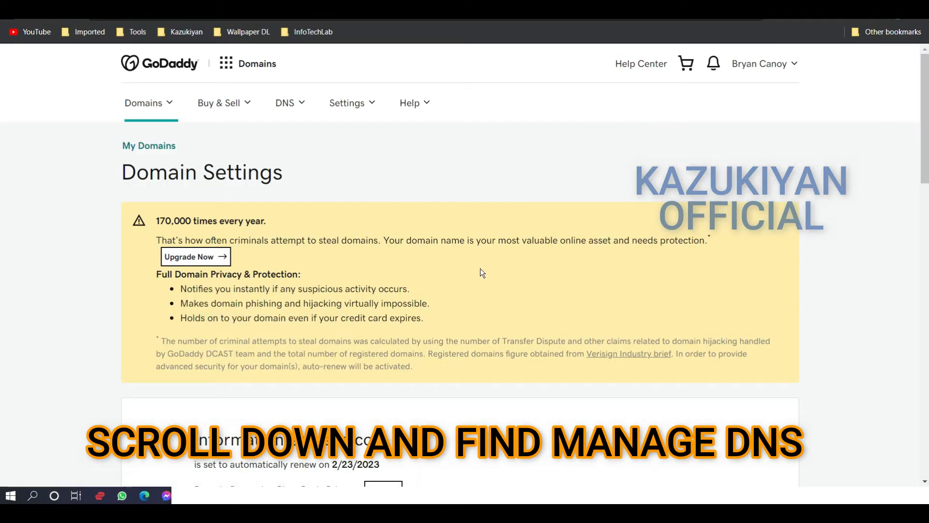
pyautogui.scroll(-15, 545, 305)
pyautogui.scroll(-1, 591, 317)
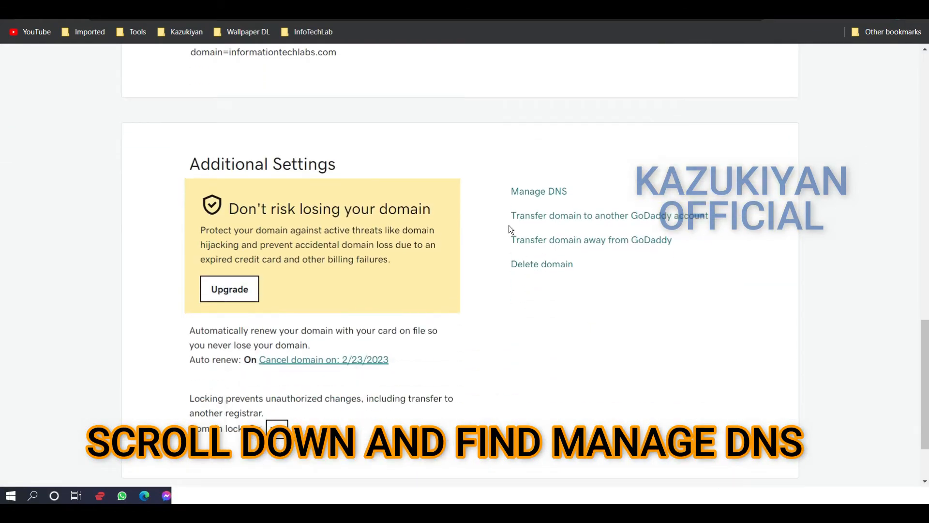
pyautogui.click(556, 195)
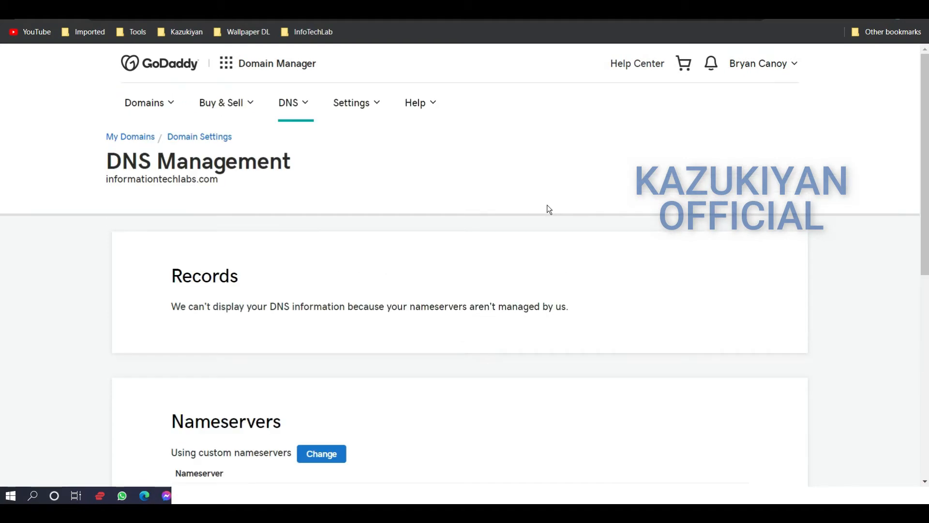
pyautogui.scroll(-4, 635, 286)
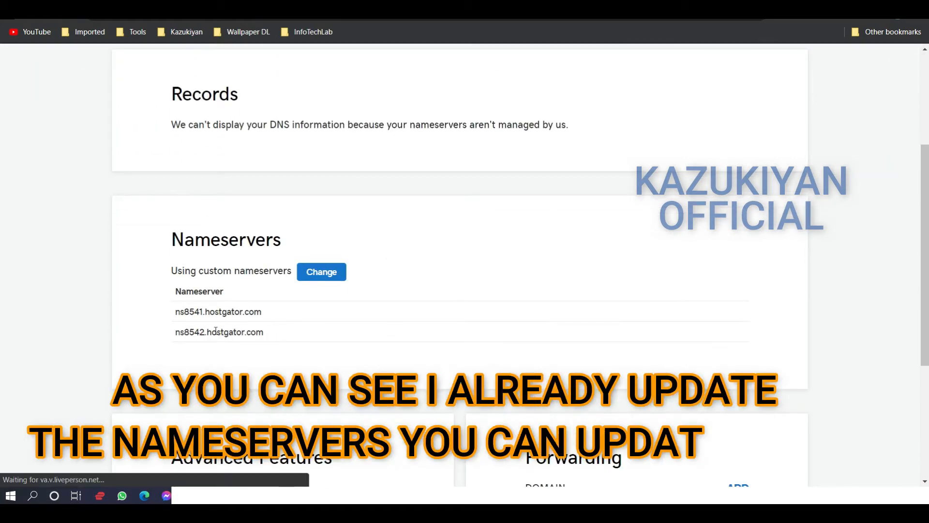
# Compare the domain's nameservers with the Notepad list, open the form for changing them, and review the custom nameserver option
pyautogui.hotkey('alt', 'Tab')
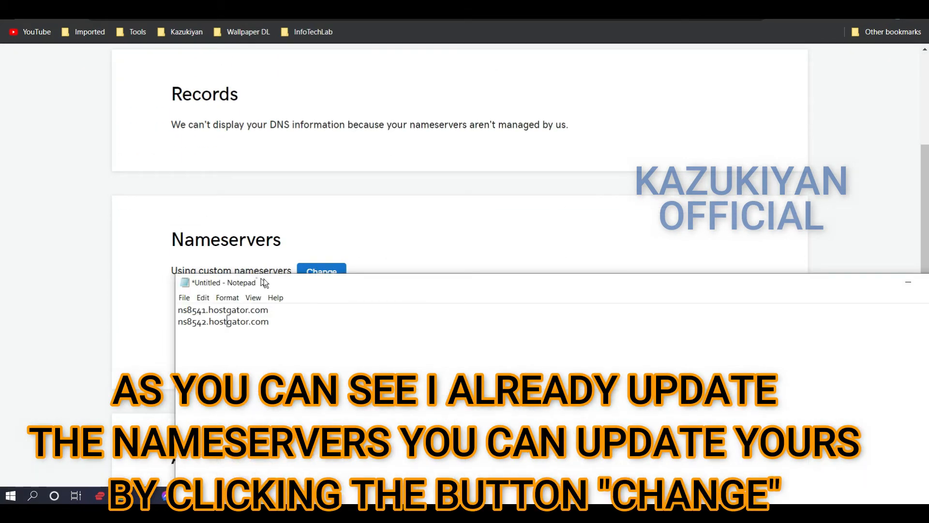
pyautogui.moveTo(257, 284); pyautogui.dragTo(449, 255)
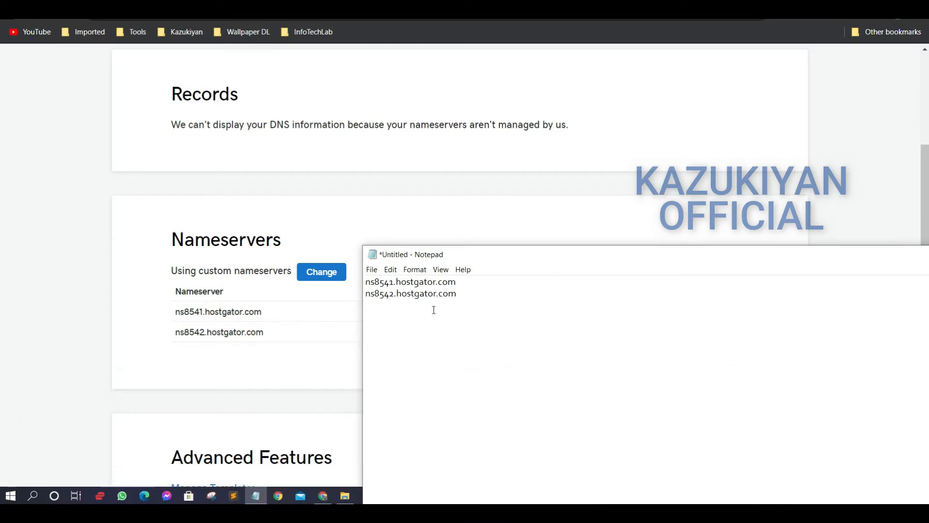
pyautogui.click(319, 273)
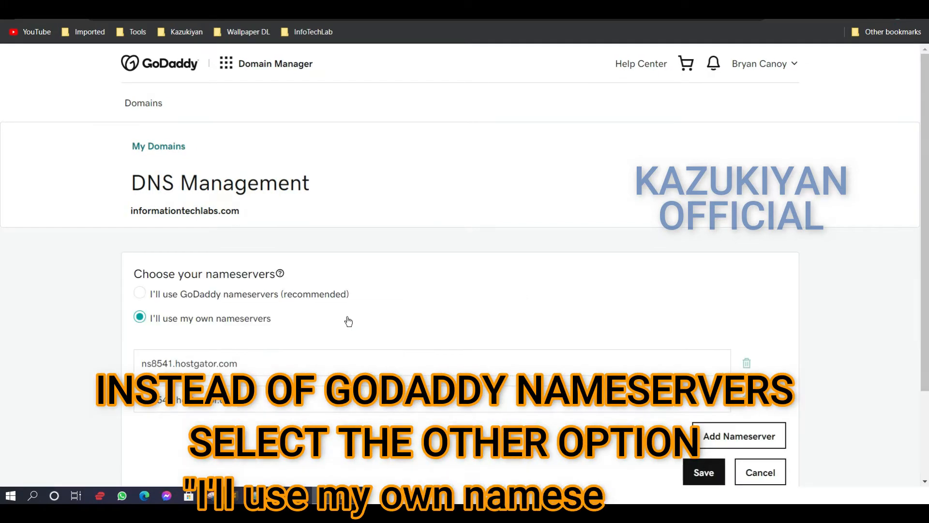
pyautogui.scroll(-2, 256, 323)
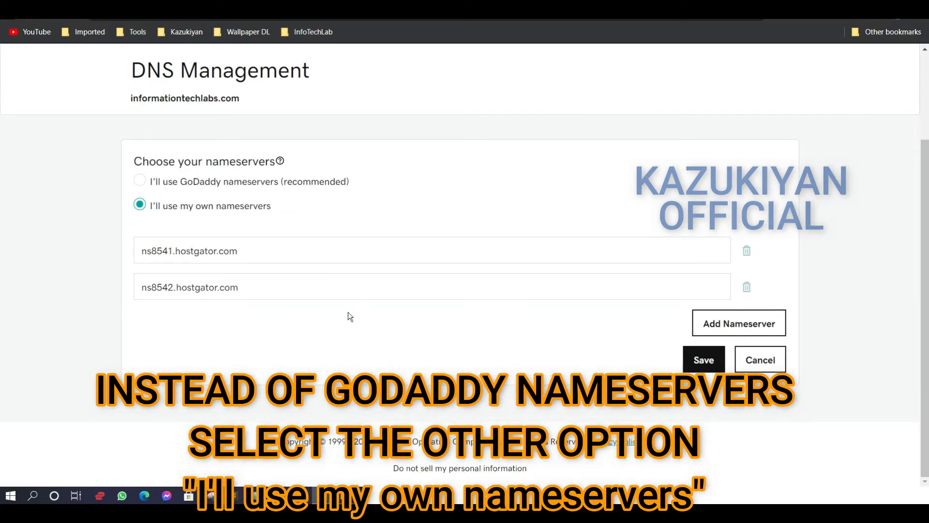
pyautogui.scroll(2, 417, 341)
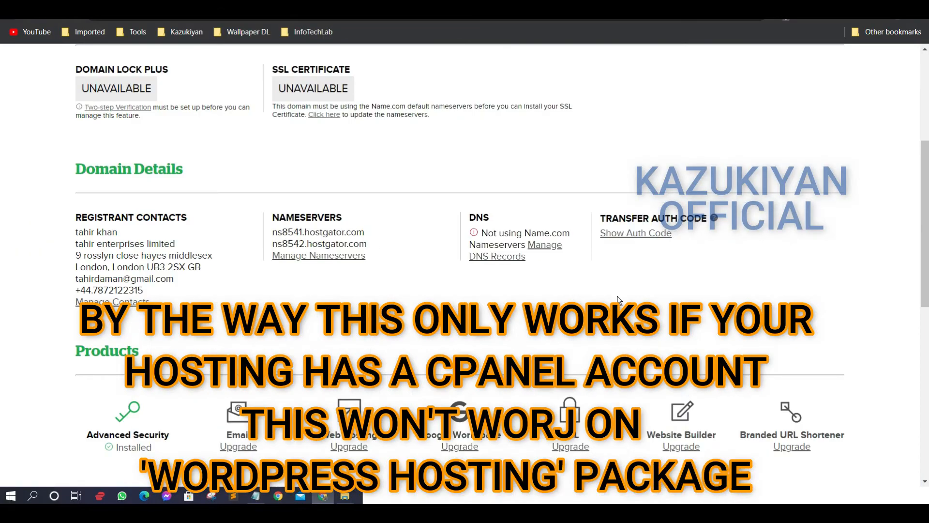
# Copy the domain name emergingnomad.com from its Name.com details page and launch cPanel from the HostGator dashboard
pyautogui.scroll(5, 624, 300)
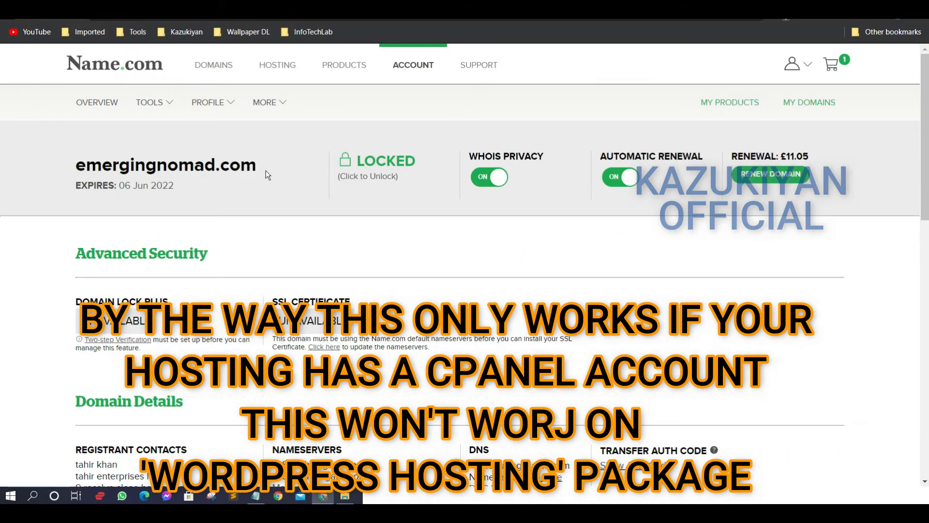
pyautogui.moveTo(265, 169); pyautogui.dragTo(75, 167)
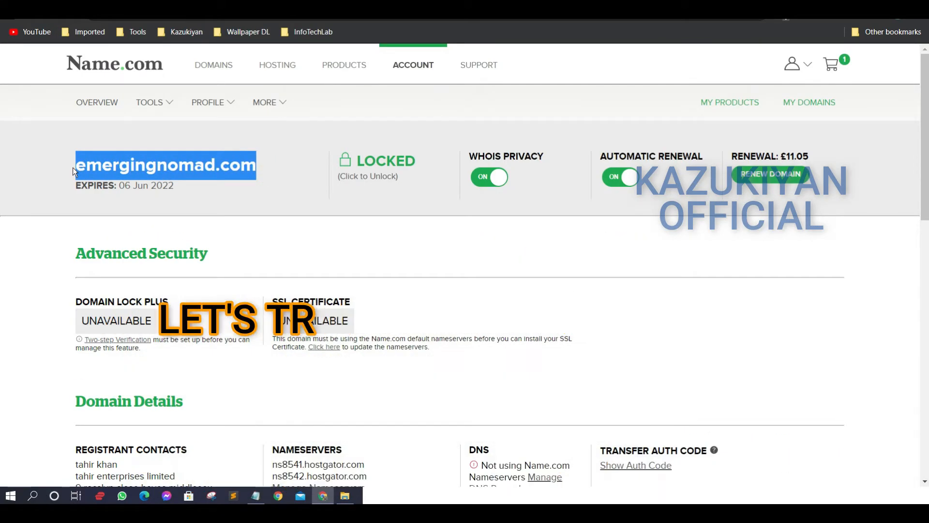
pyautogui.rightClick(103, 167)
pyautogui.click(145, 185)
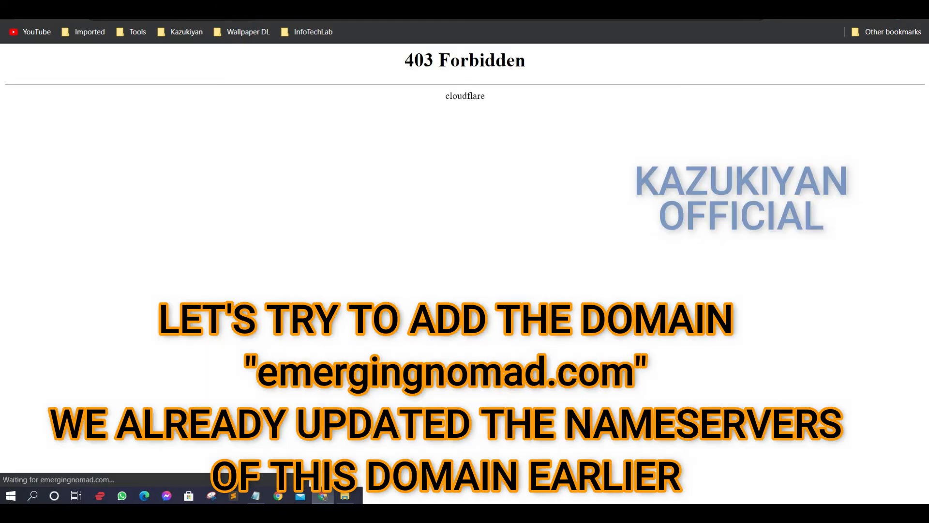
pyautogui.click(438, 5)
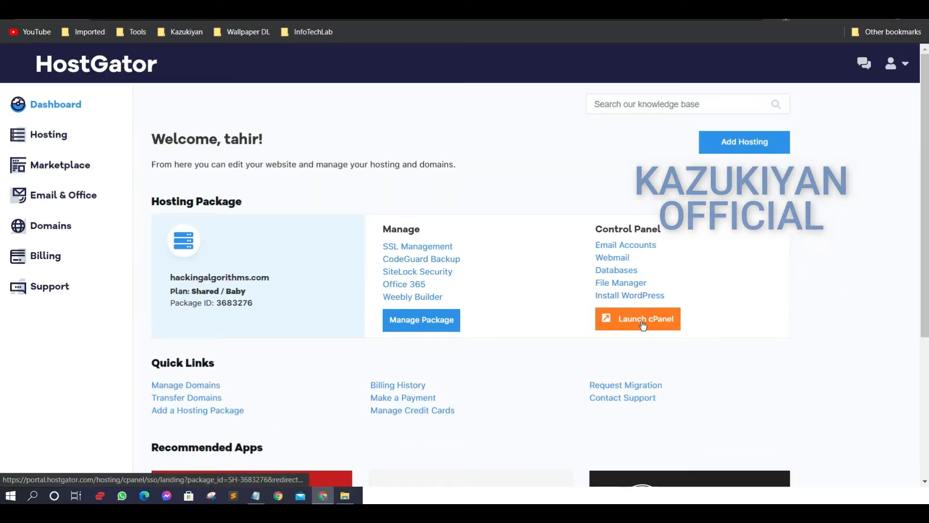
pyautogui.click(643, 322)
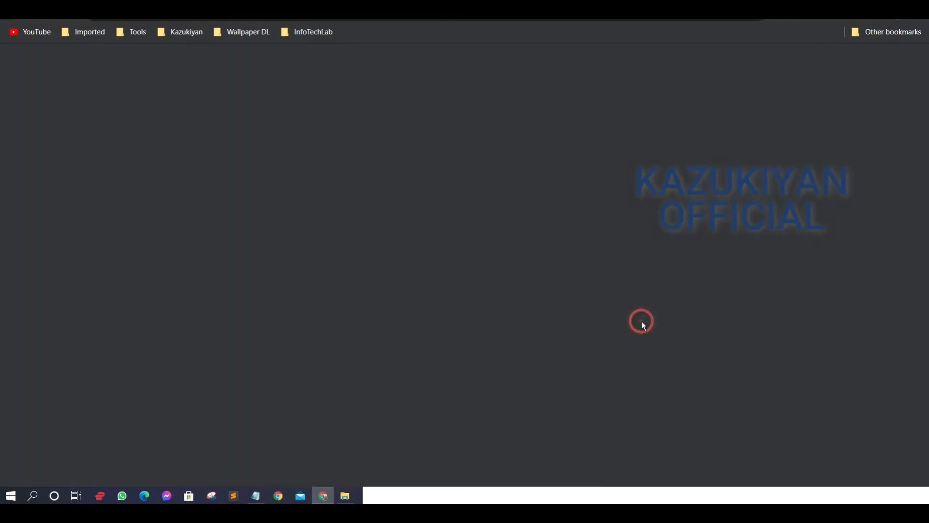
pyautogui.write('oma')
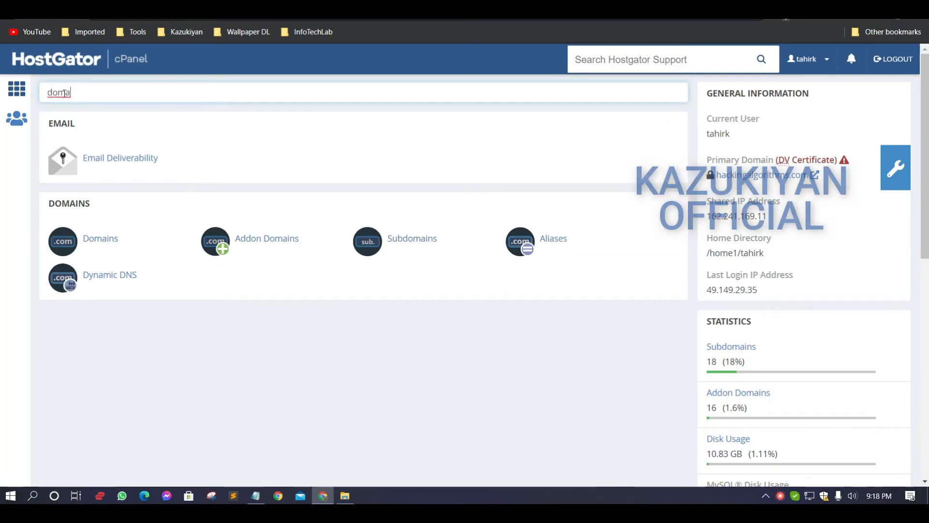
pyautogui.doubleClick(106, 98)
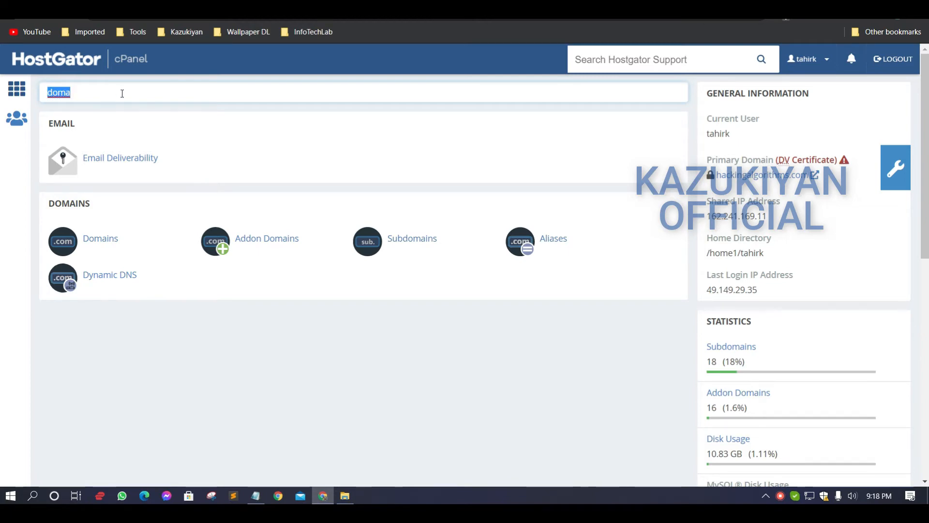
pyautogui.press('BackSpace')
# Create an addon domain for emergingnomad.com in cPanel, keeping the automatically filled subdomain and document root
pyautogui.scroll(-10, 2, 170)
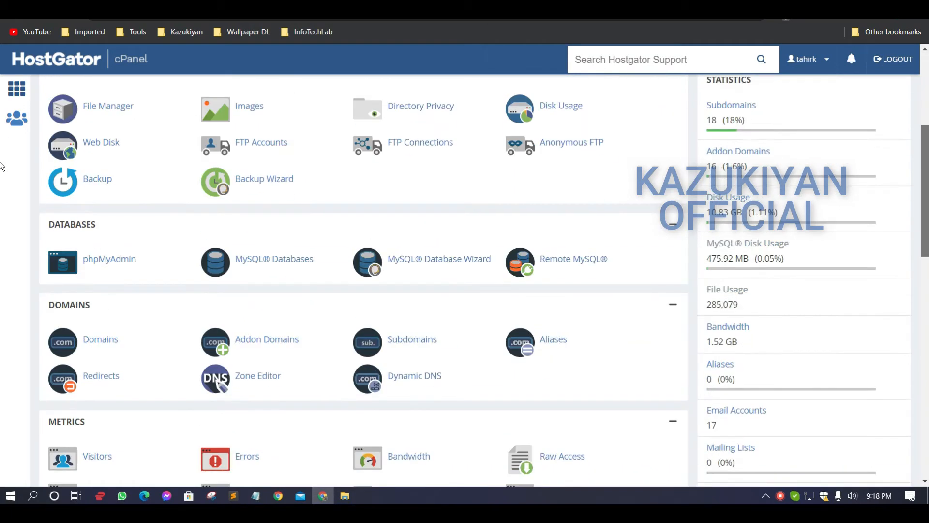
pyautogui.scroll(1, 2, 227)
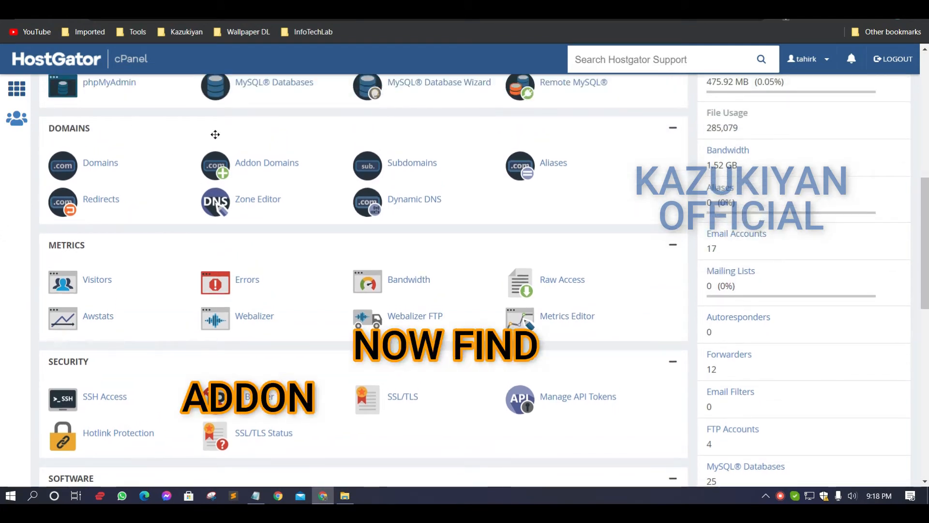
pyautogui.click(273, 167)
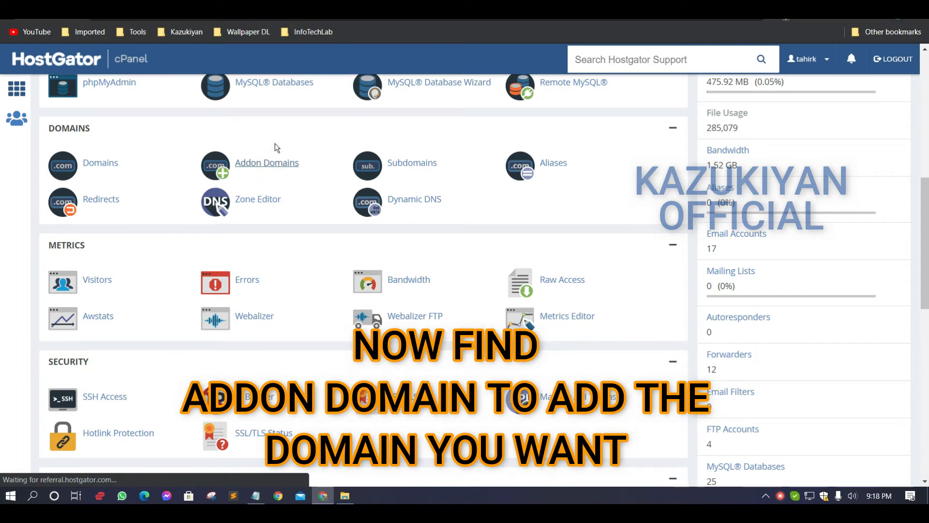
pyautogui.hotkey('ctrl', 'v')
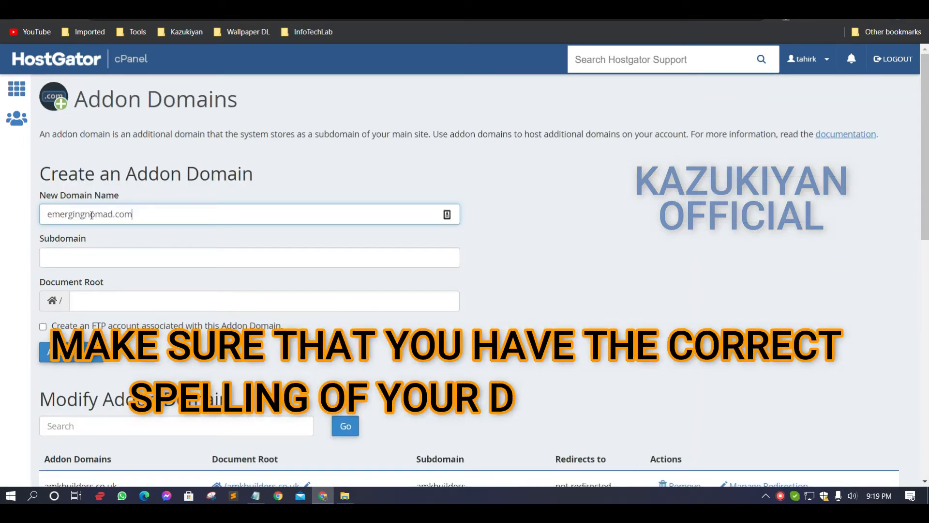
pyautogui.click(87, 254)
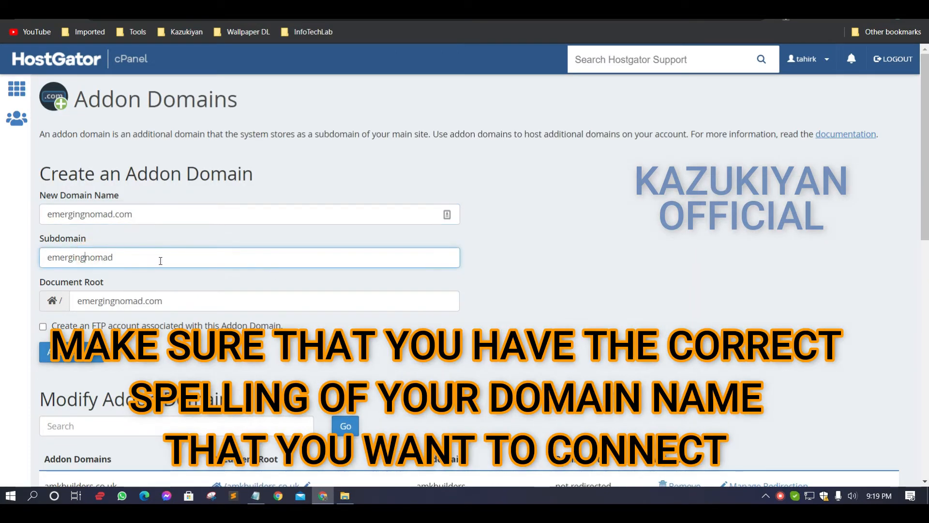
pyautogui.scroll(-1, 178, 254)
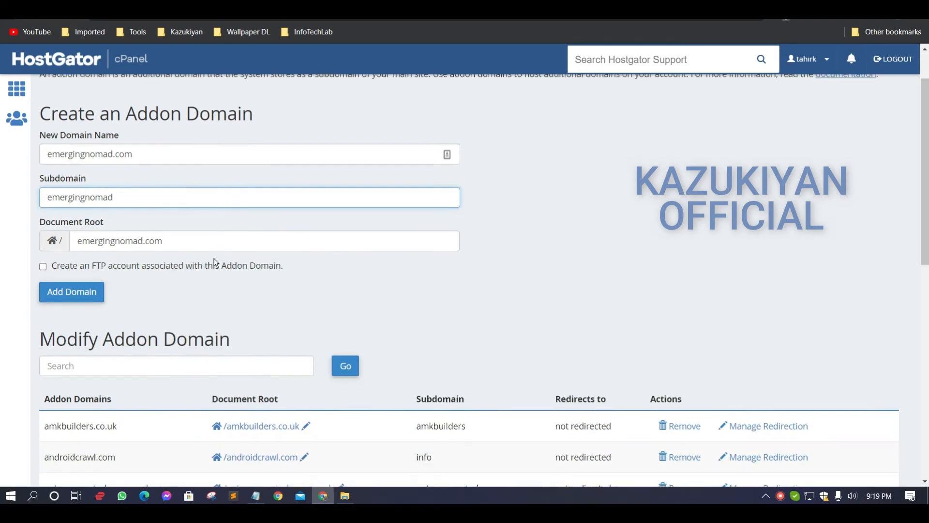
pyautogui.click(58, 292)
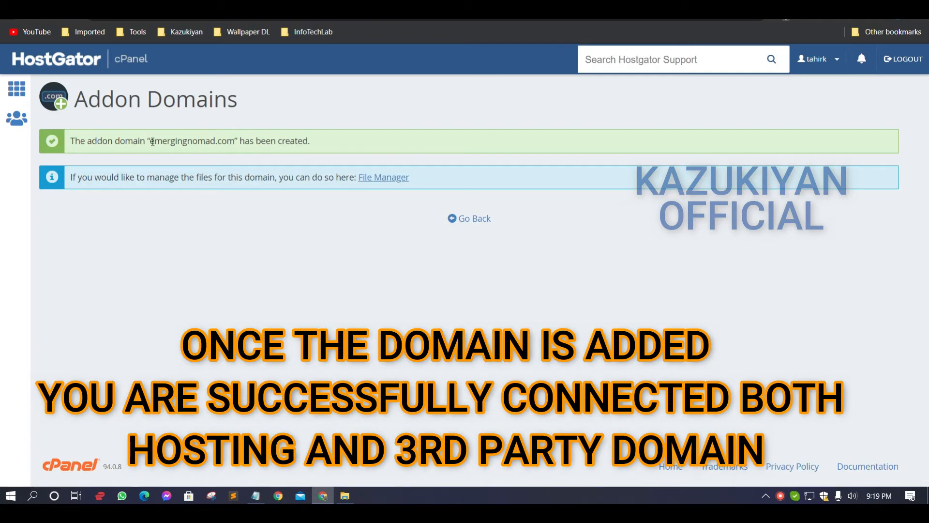
# Go back to the Addon Domains page and check for emergingnomad.com in the list of addon domains
pyautogui.moveTo(152, 142); pyautogui.dragTo(235, 142)
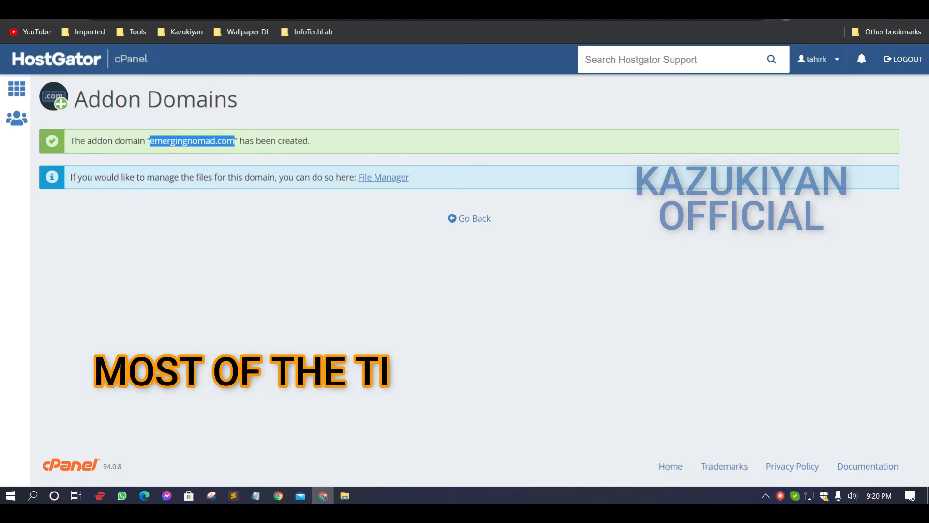
pyautogui.click(484, 219)
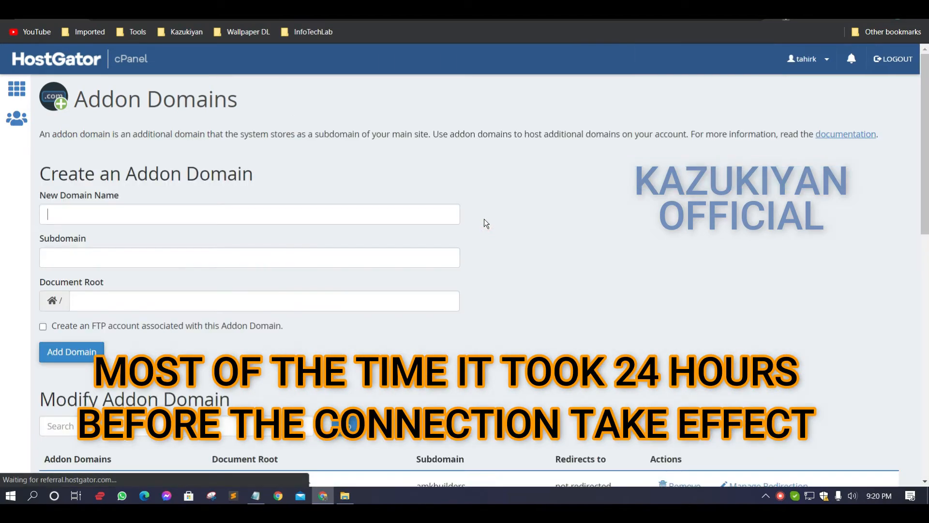
pyautogui.scroll(-5, 515, 246)
pyautogui.scroll(-5, 539, 265)
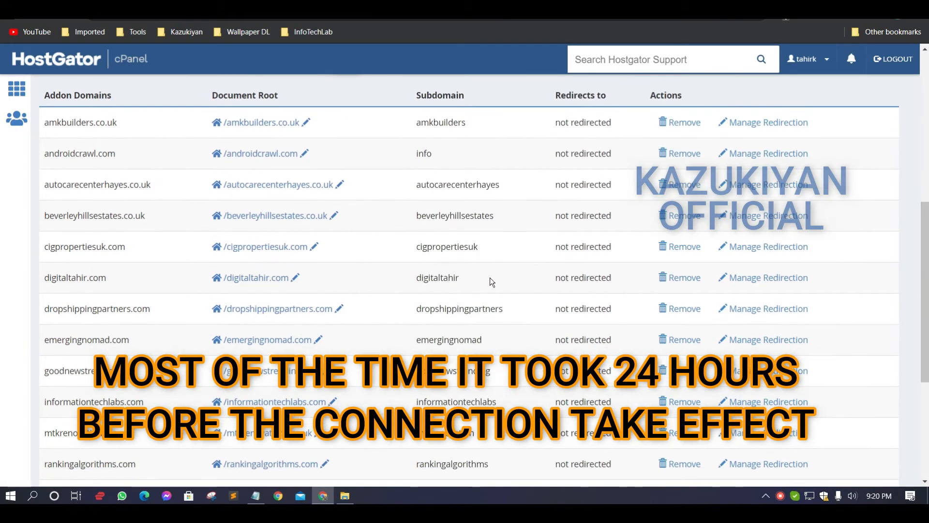
pyautogui.scroll(-1, 233, 328)
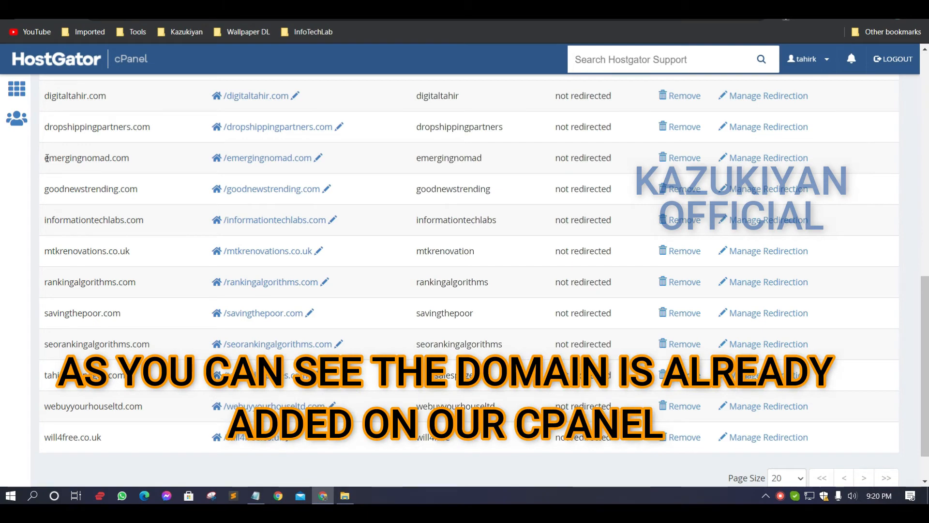
pyautogui.moveTo(44, 157); pyautogui.dragTo(154, 163)
pyautogui.scroll(10, 387, 237)
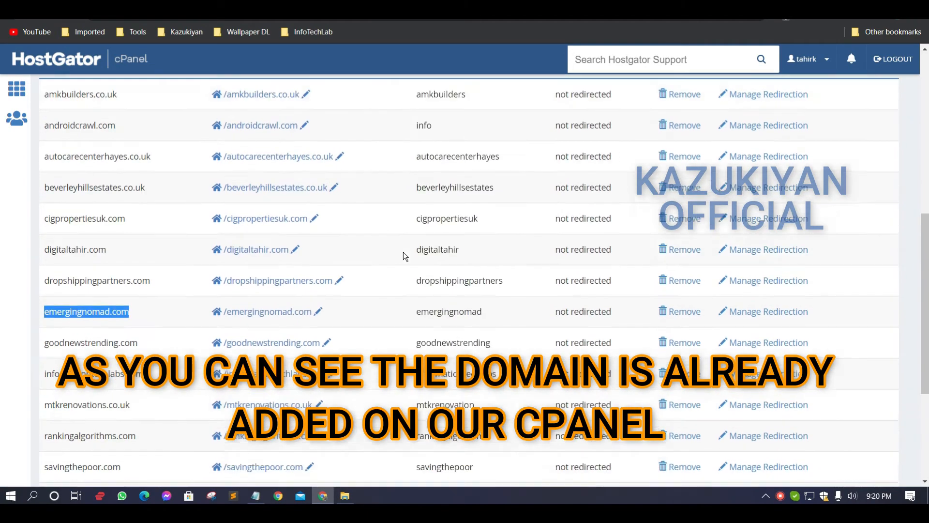
# Return to the cPanel home page and look through its email, file, database and domain tools
pyautogui.click(47, 60)
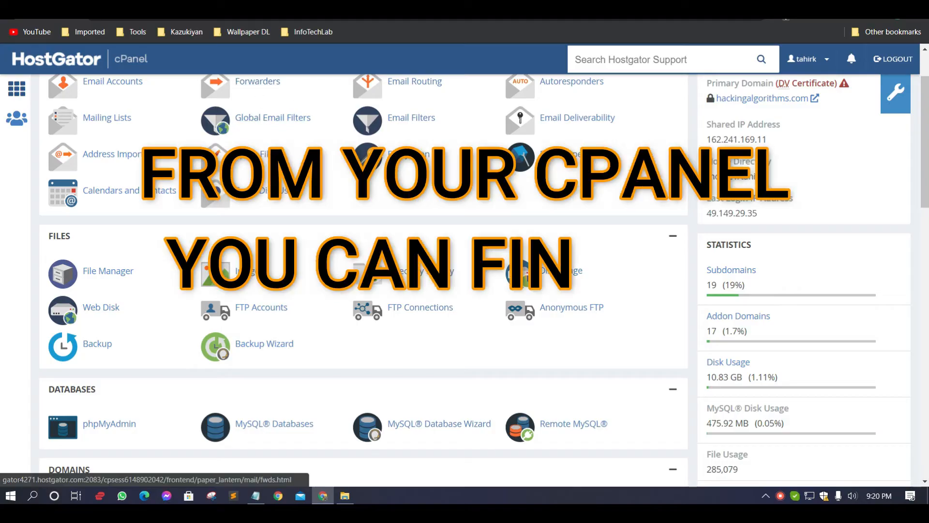
pyautogui.scroll(2, 135, 293)
pyautogui.scroll(-3, 135, 294)
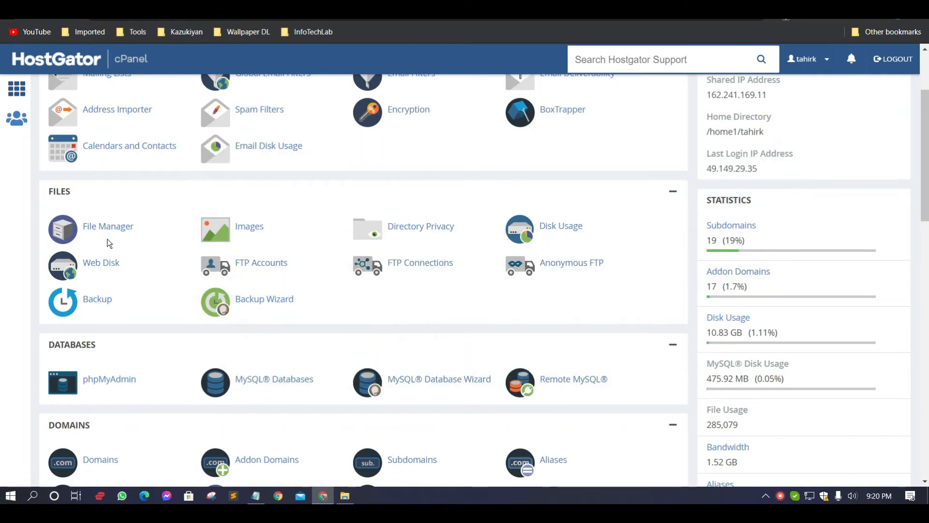
pyautogui.scroll(3, 111, 237)
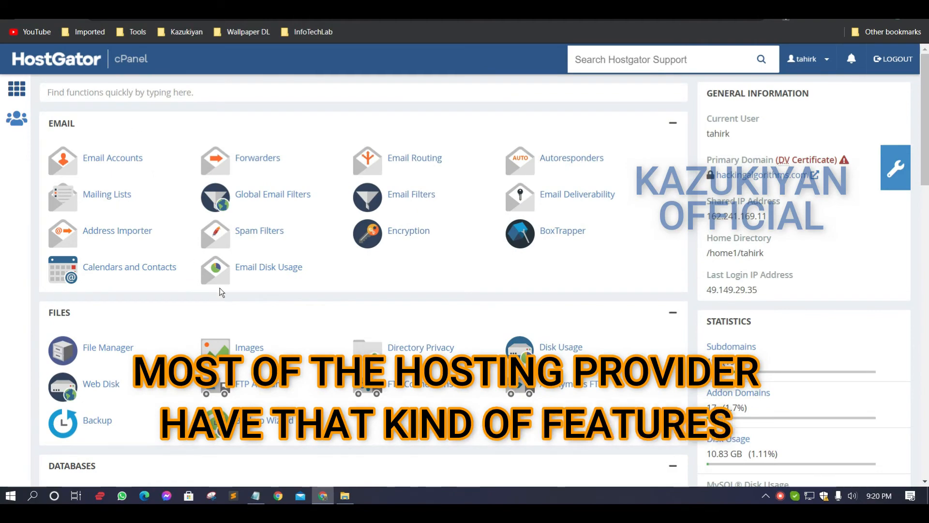
pyautogui.scroll(-2, 222, 291)
pyautogui.scroll(-4, 271, 302)
pyautogui.scroll(5, 270, 302)
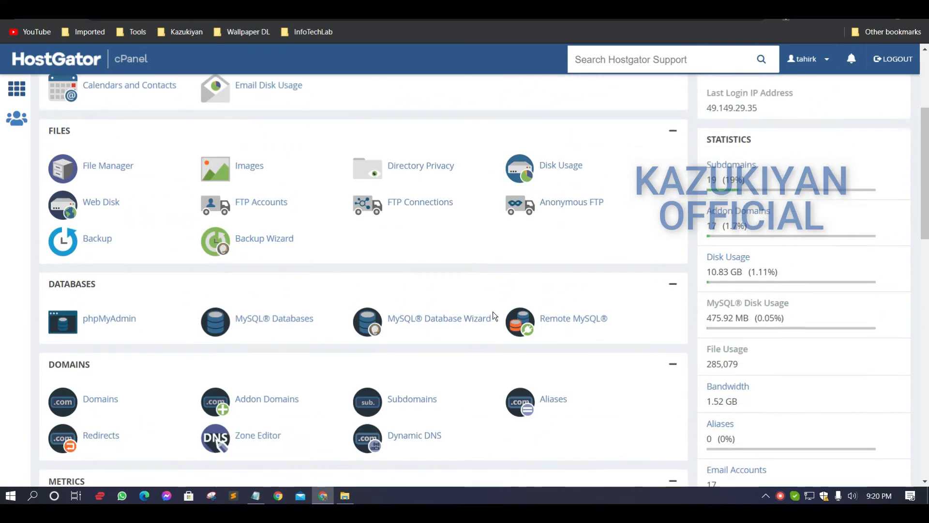
# Open QuickInstall from cPanel's Software section
pyautogui.scroll(-6, 494, 312)
pyautogui.scroll(-7, 228, 251)
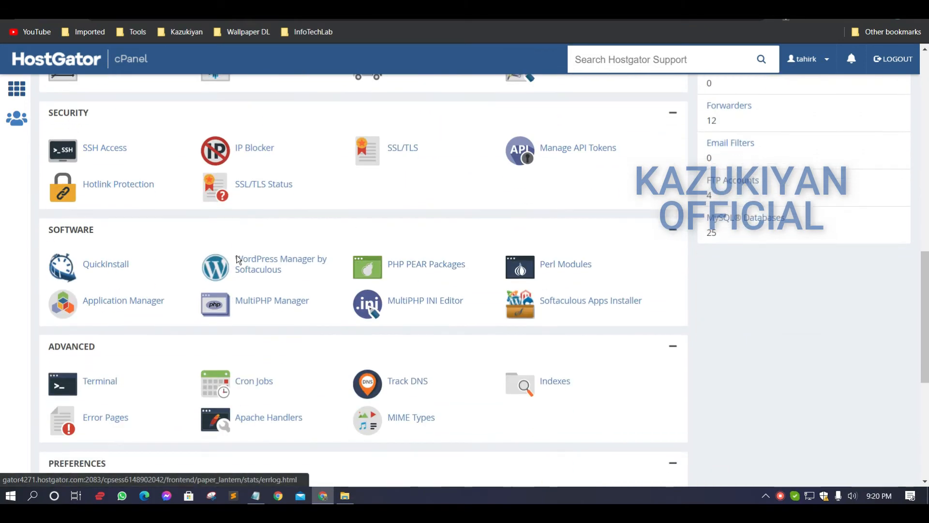
pyautogui.click(87, 267)
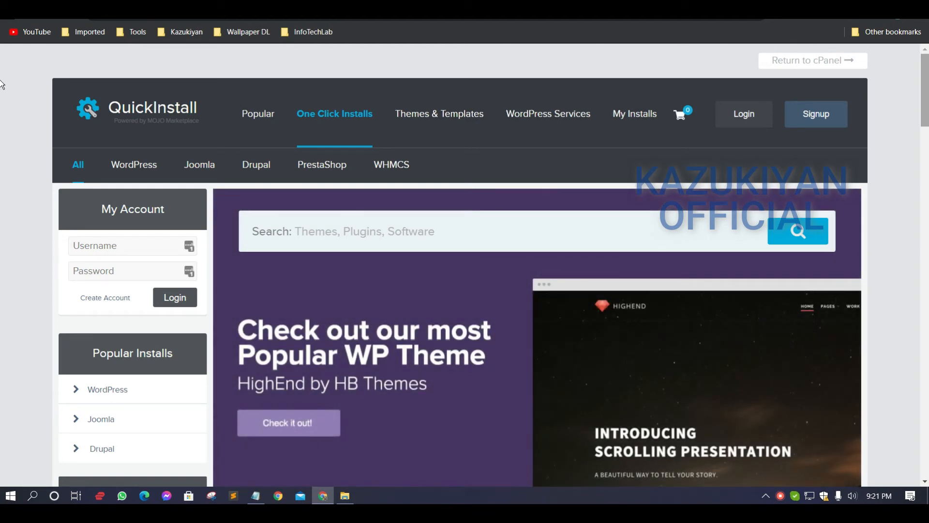
# Open QuickInstall's WordPress page and bring up the install form for the free option
pyautogui.scroll(-2, 1, 92)
pyautogui.scroll(-3, 1, 100)
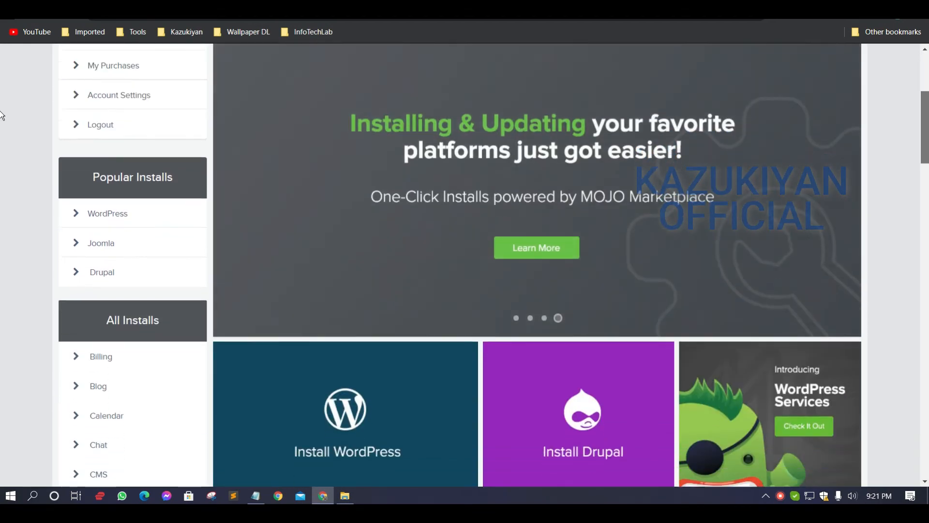
pyautogui.scroll(-4, 362, 208)
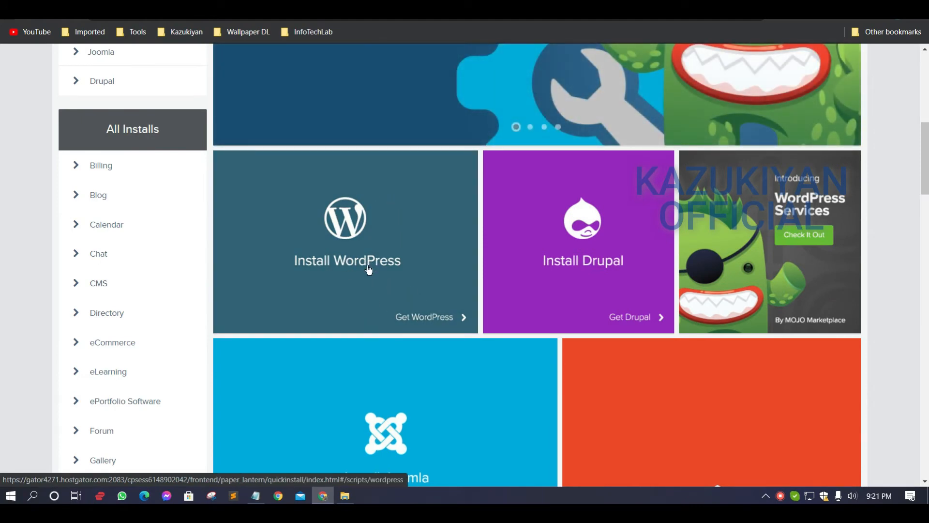
pyautogui.click(364, 269)
pyautogui.scroll(-8, 387, 228)
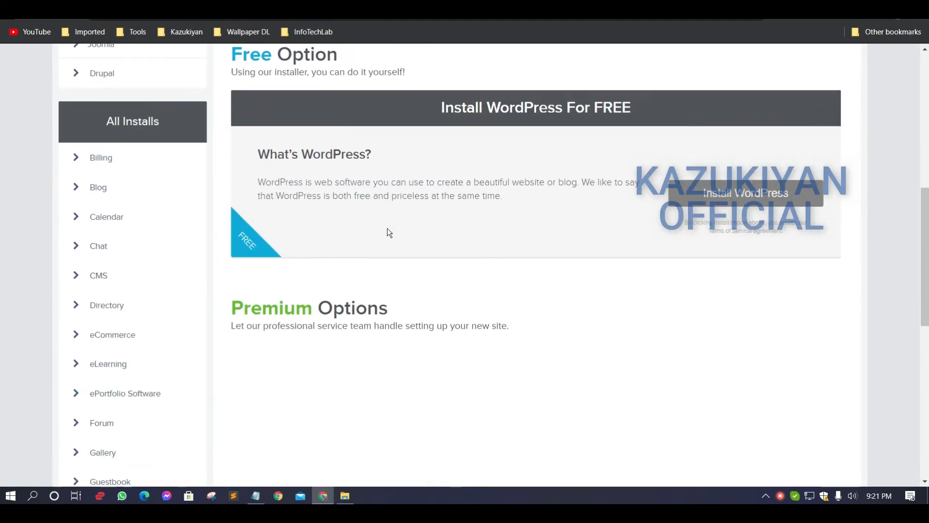
pyautogui.scroll(4, 646, 331)
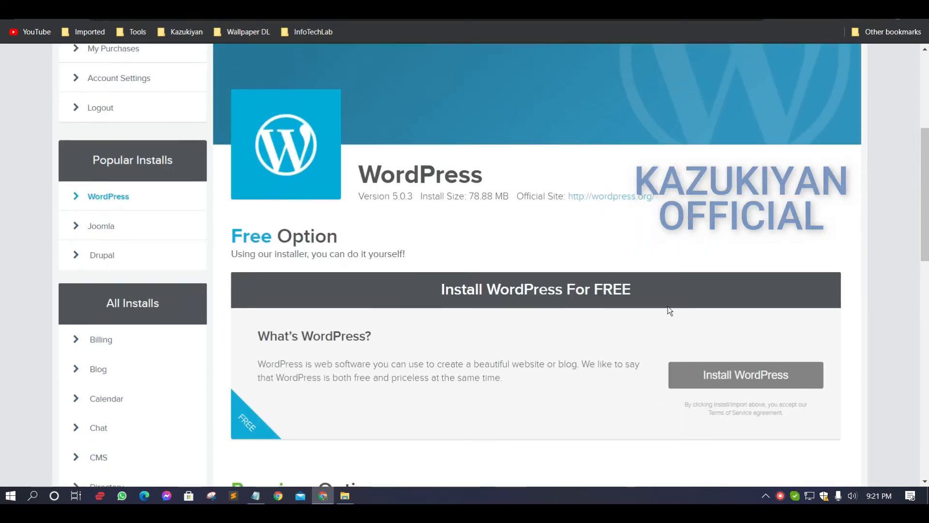
pyautogui.scroll(-3, 363, 276)
pyautogui.scroll(-2, 611, 270)
pyautogui.scroll(2, 687, 310)
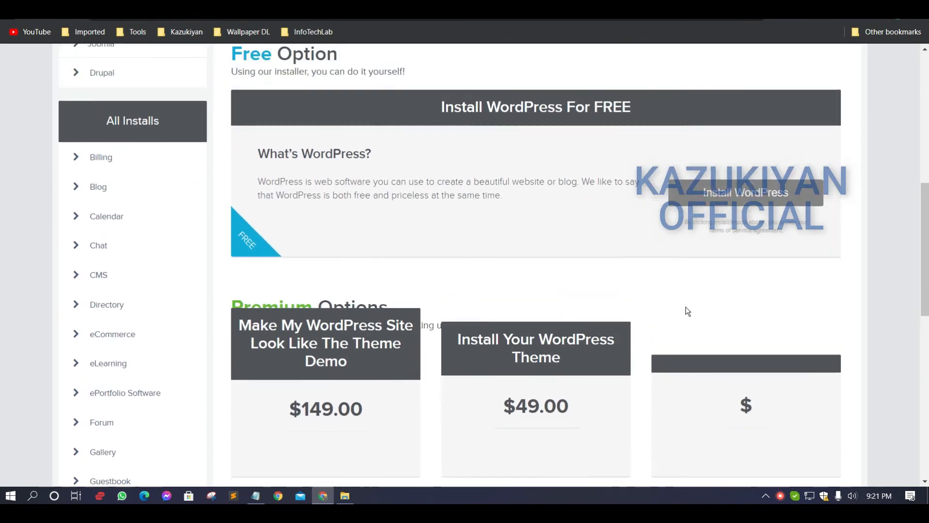
pyautogui.click(721, 260)
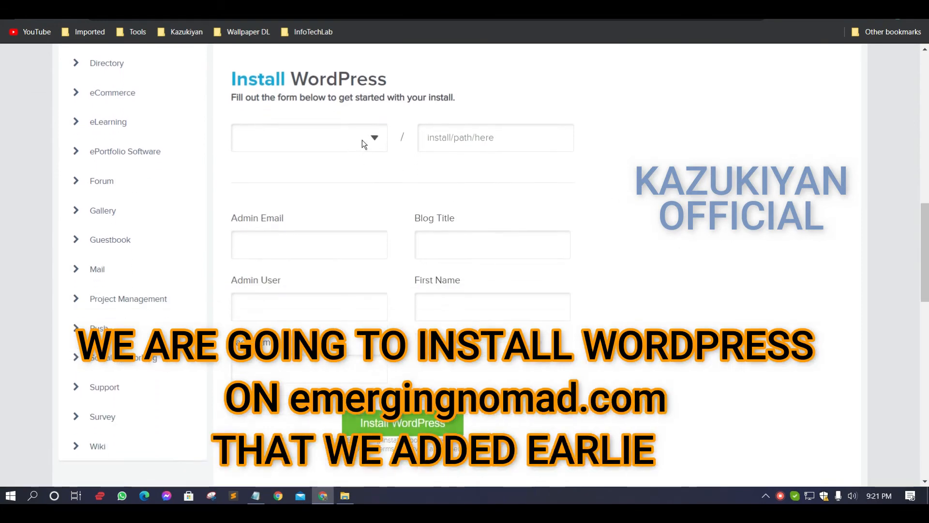
# Choose emergingnomad.com as the WordPress install domain and leave the install path empty
pyautogui.click(362, 140)
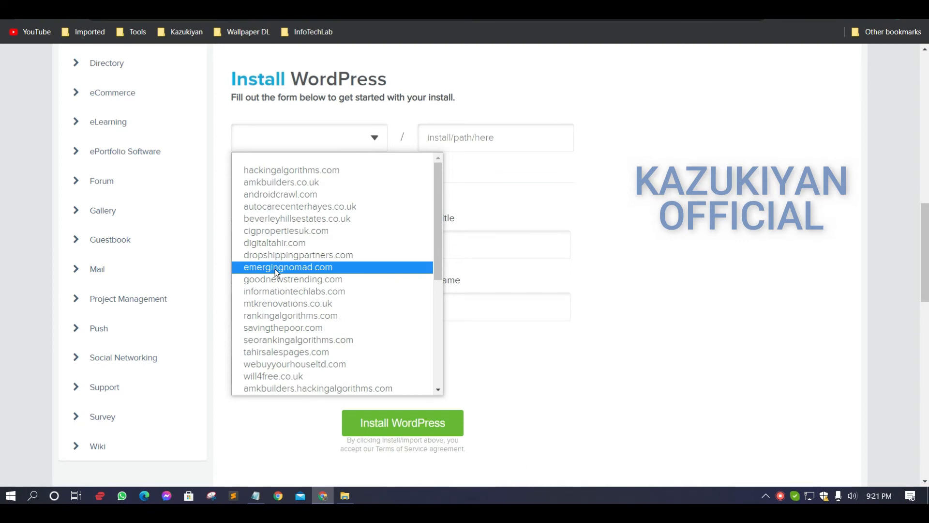
pyautogui.click(275, 267)
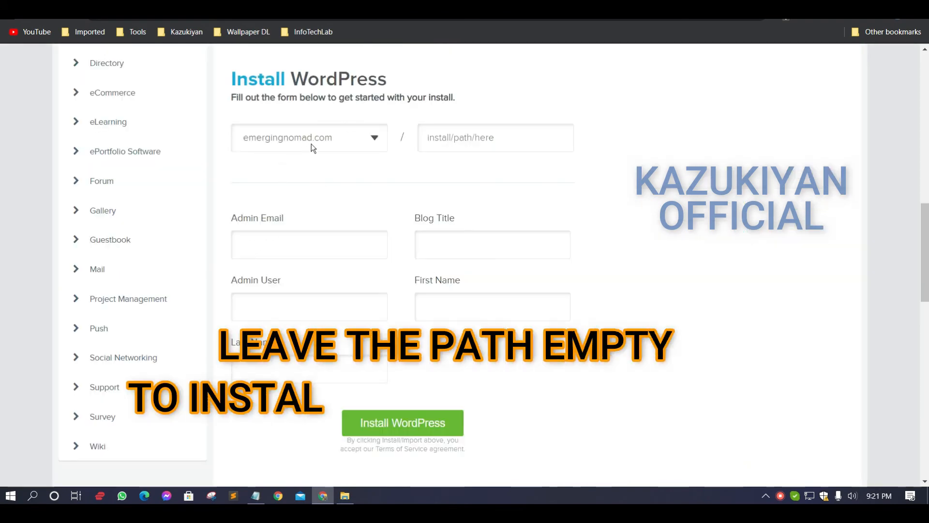
pyautogui.click(471, 137)
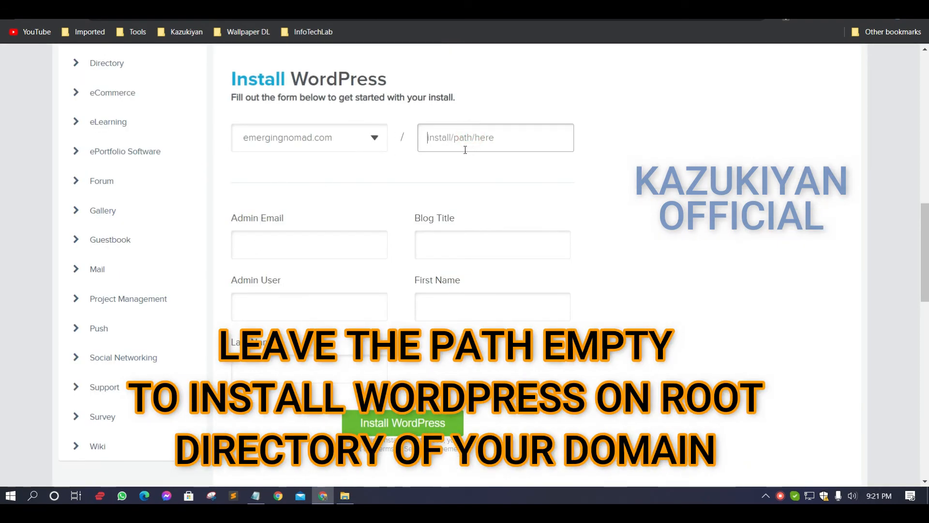
# Enter the admin email address and set the blog title to "Emerging Nomad"
pyautogui.click(326, 245)
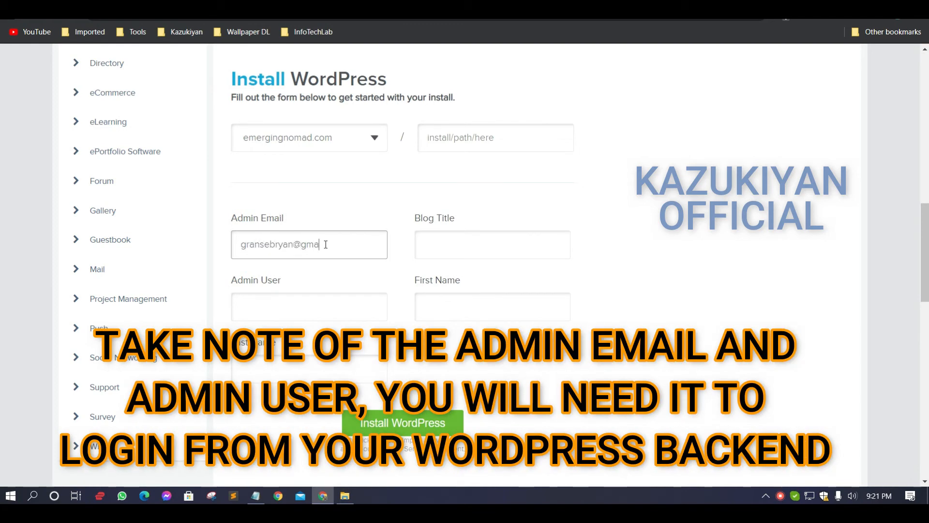
pyautogui.click(491, 244)
pyautogui.write('Test')
pyautogui.hotkey('ctrl', 'a')
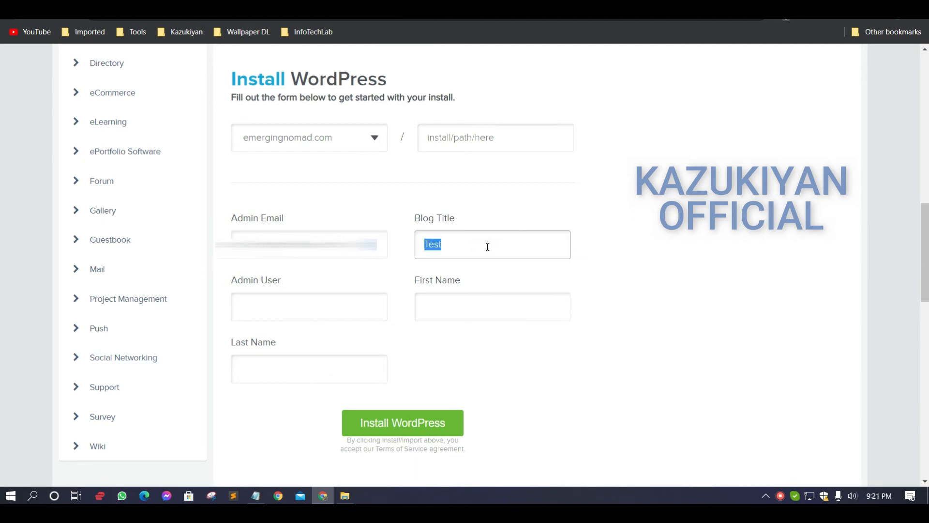
pyautogui.write('Emerging')
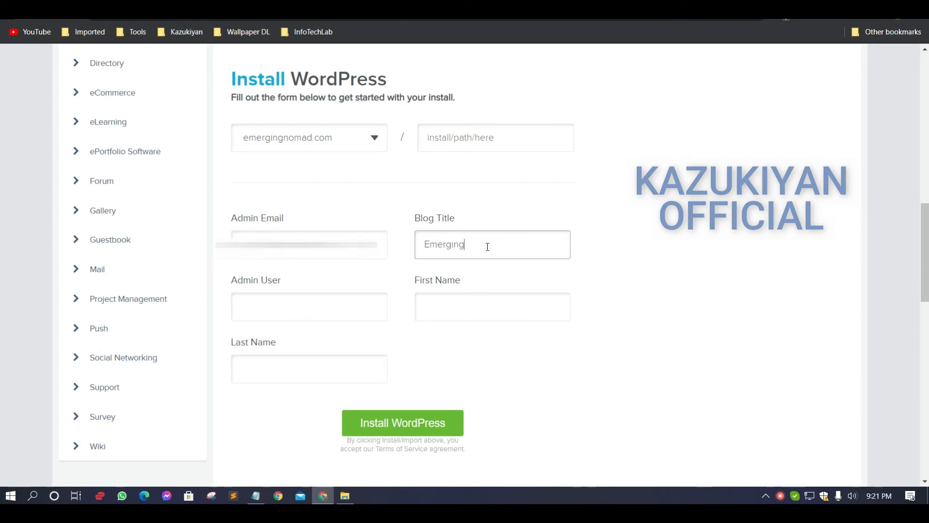
pyautogui.write(' Nomad')
# Fill in the admin username, first name and last name, start the WordPress installation, and decline the theme offer
pyautogui.click(310, 308)
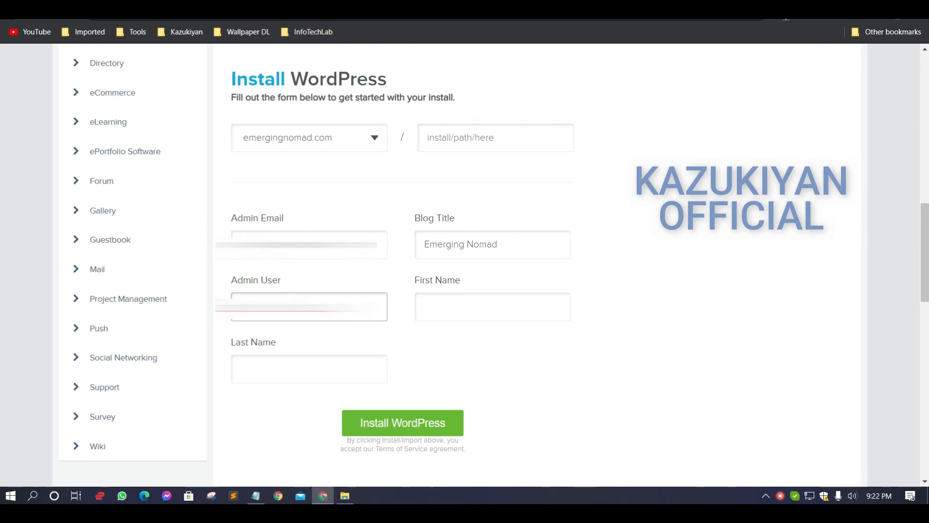
pyautogui.press('Tab')
pyautogui.write('Bryan')
pyautogui.press('Tab')
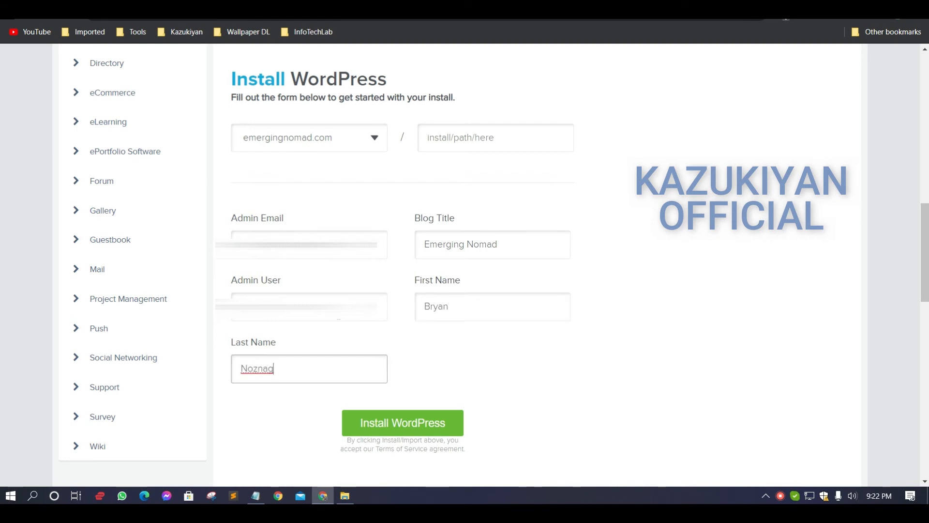
pyautogui.click(391, 431)
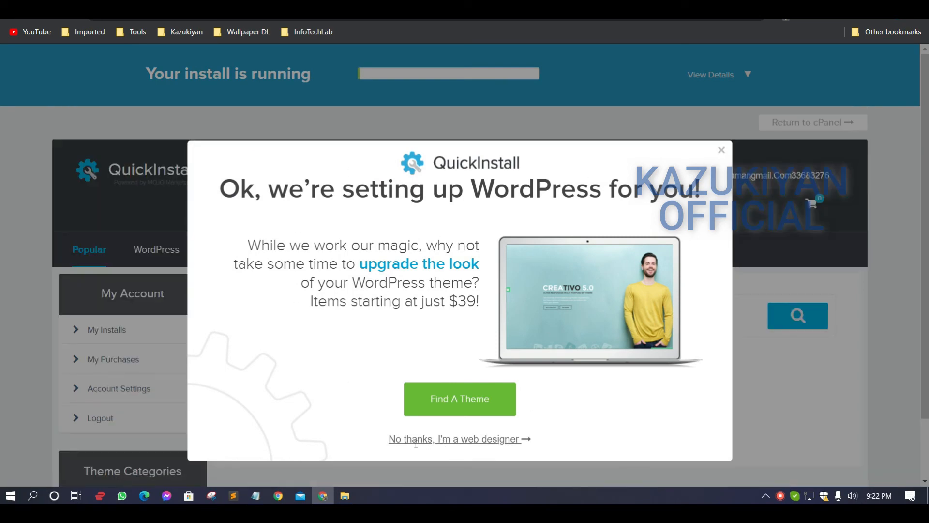
pyautogui.click(419, 439)
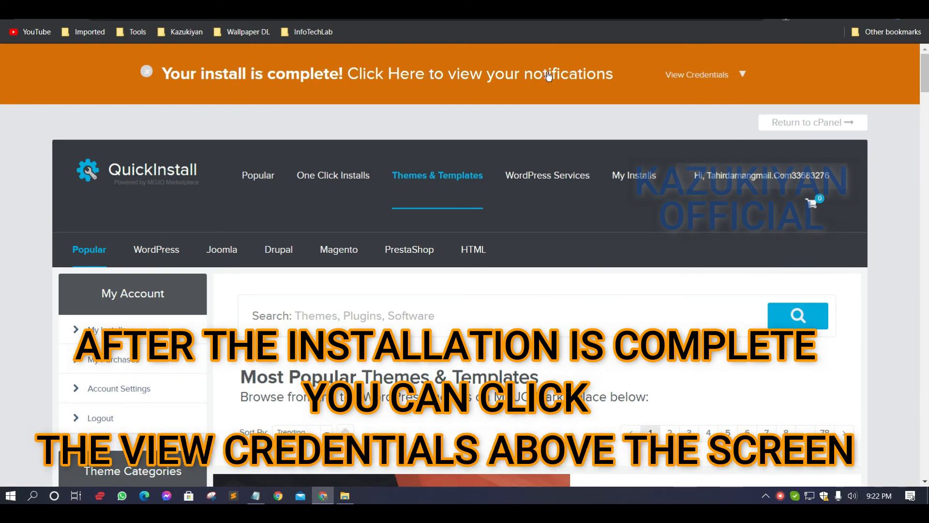
# Show the credentials of the completed install and copy the admin area address, username and password
pyautogui.click(728, 79)
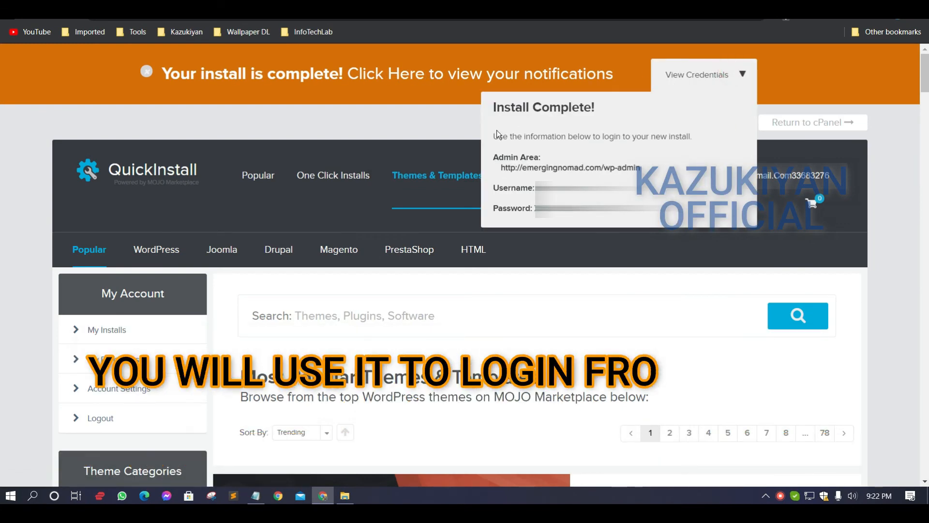
pyautogui.moveTo(494, 105); pyautogui.dragTo(658, 213)
pyautogui.rightClick(584, 139)
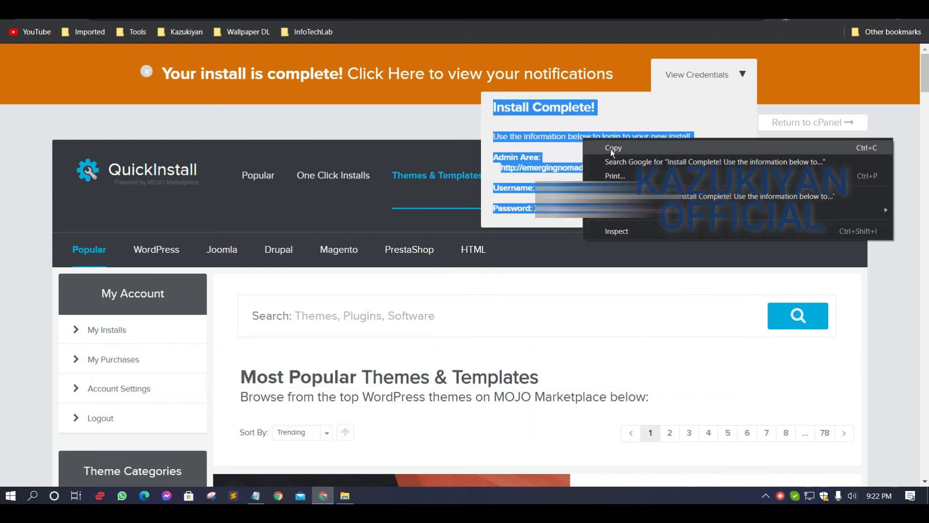
pyautogui.click(611, 149)
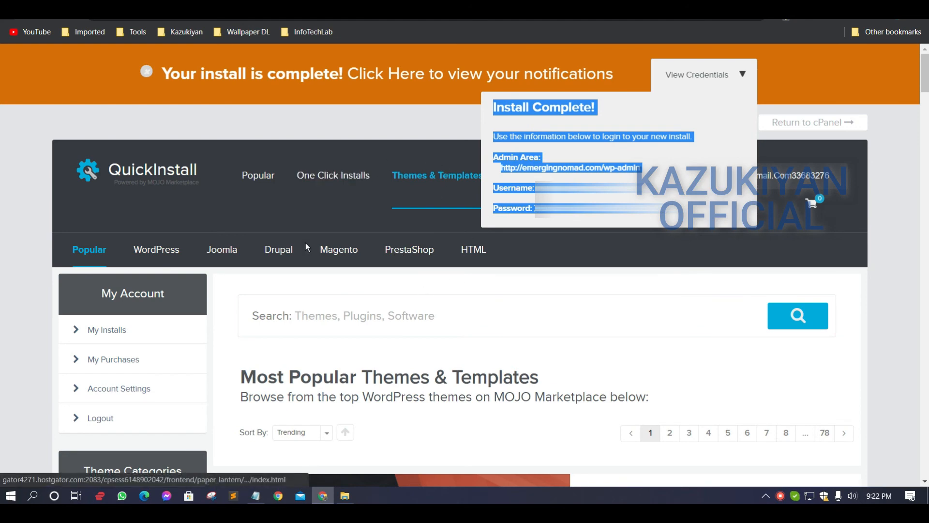
# Switch to Notepad and paste the copied WordPress login details, including the password, below the two nameservers
pyautogui.click(255, 494)
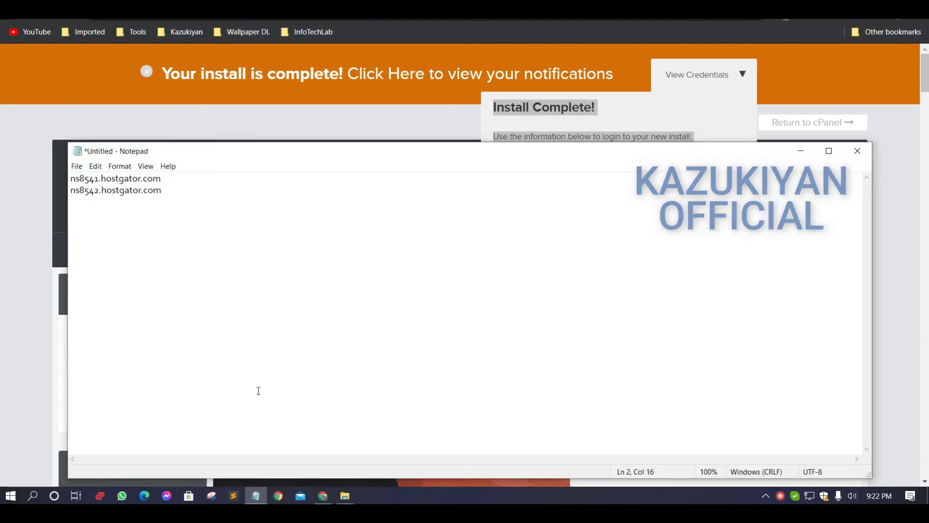
pyautogui.click(260, 201)
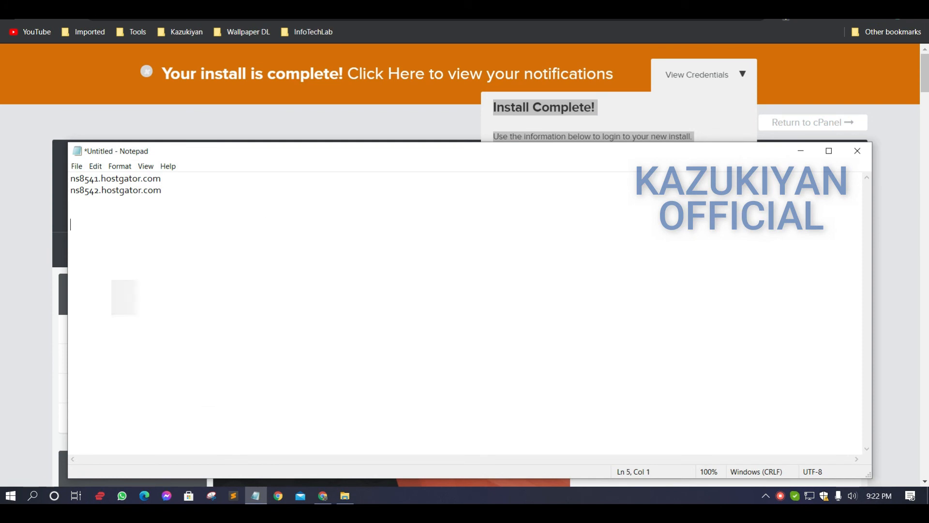
pyautogui.hotkey('ctrl', 'v')
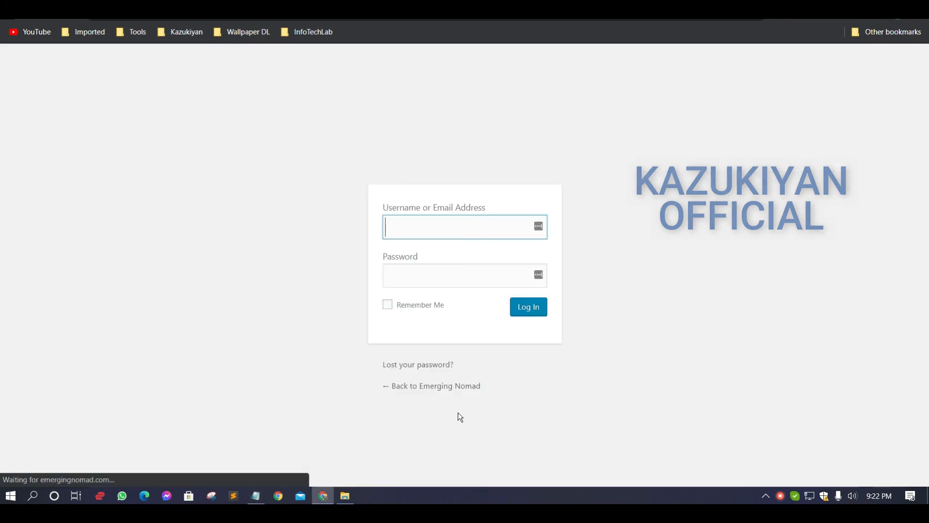
# Log in to the WordPress admin area of emergingnomad.com with the admin username and password
pyautogui.click(455, 386)
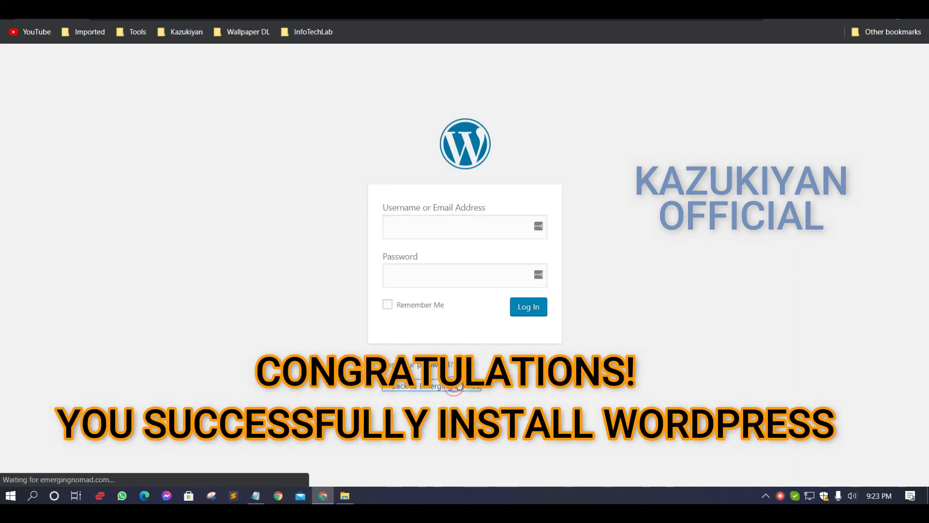
pyautogui.click(452, 280)
pyautogui.hotkey('ctrl', 'v')
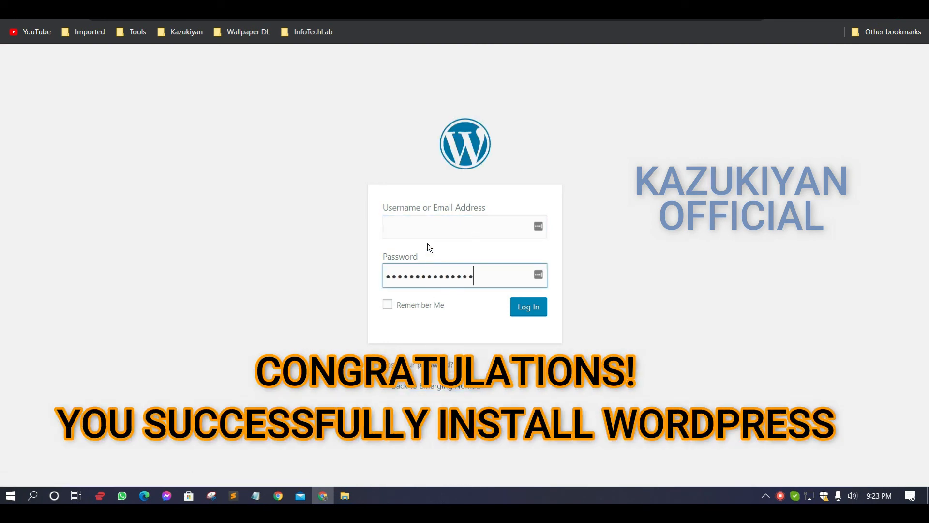
pyautogui.click(430, 227)
pyautogui.hotkey('ctrl', 'v')
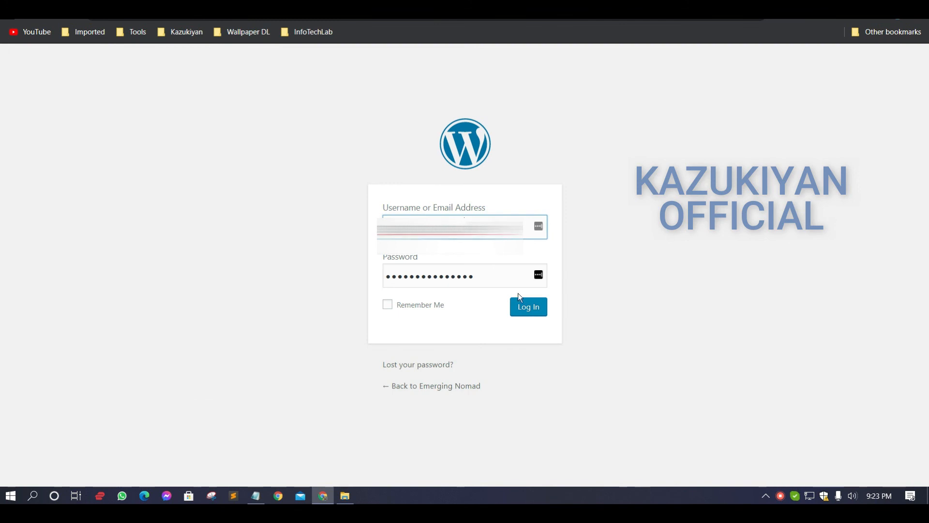
pyautogui.click(528, 308)
pyautogui.click(616, 101)
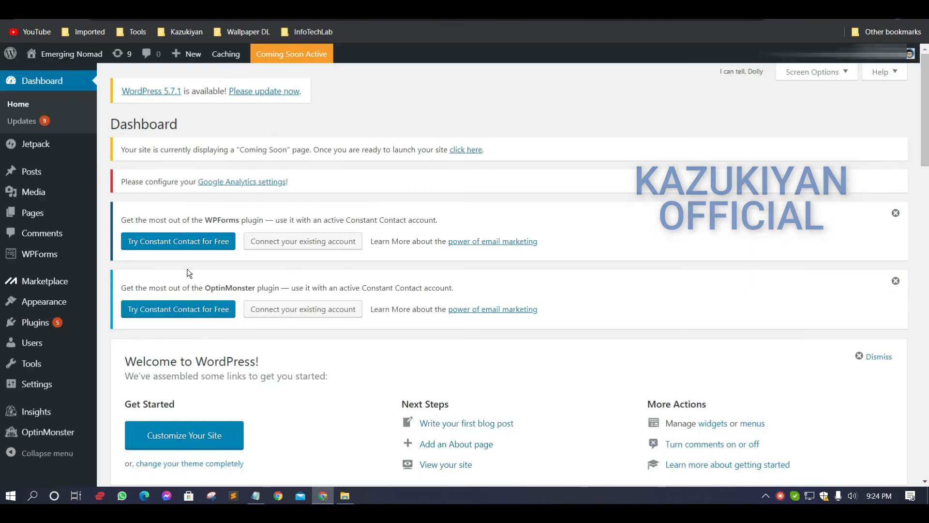
# Visit the Emerging Nomad site in a new tab from the WordPress dashboard
pyautogui.moveTo(72, 54)
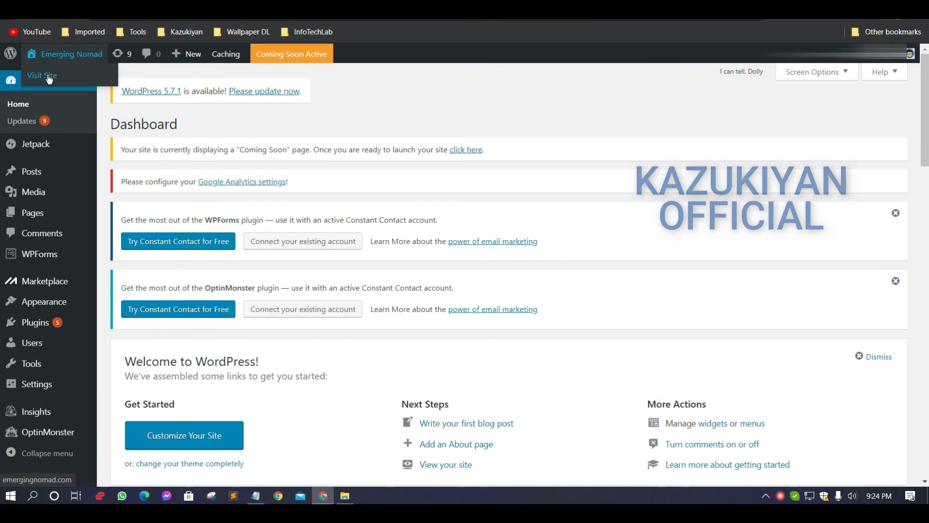
pyautogui.rightClick(49, 78)
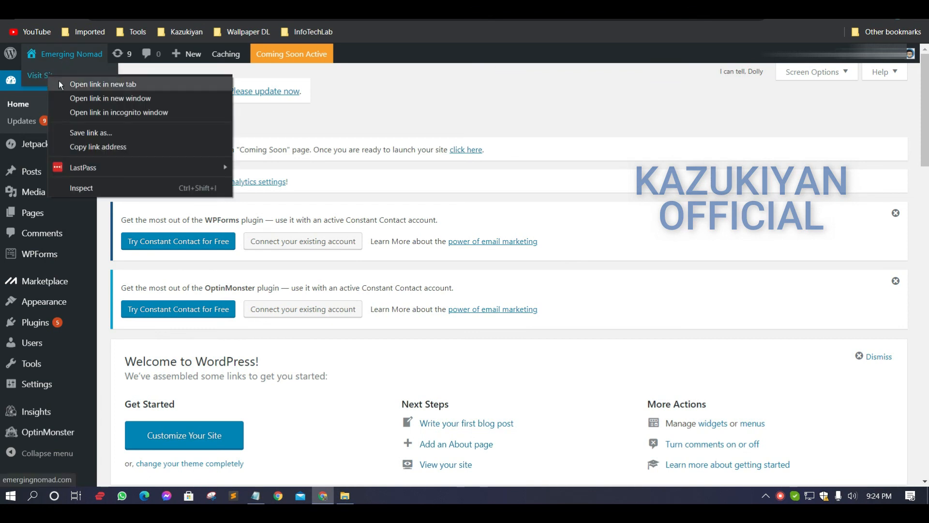
pyautogui.click(59, 81)
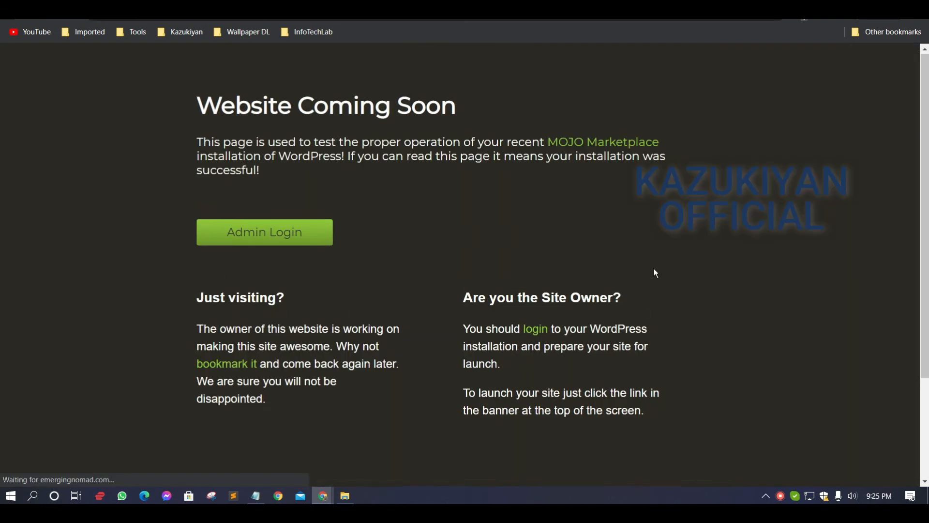
# Look over the site's "Website Coming Soon" page from header to footer links and follow its Admin Login link
pyautogui.scroll(-3, 681, 300)
pyautogui.scroll(3, 682, 300)
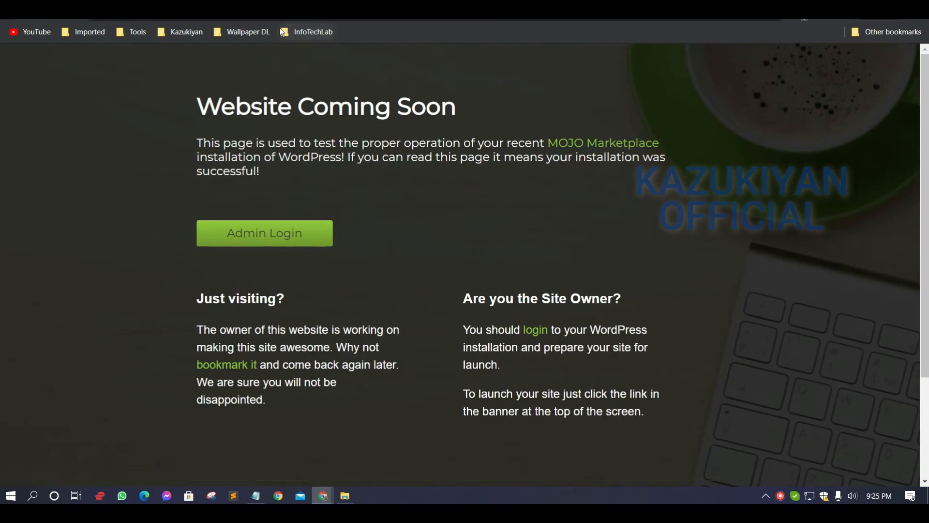
pyautogui.scroll(-3, 572, 376)
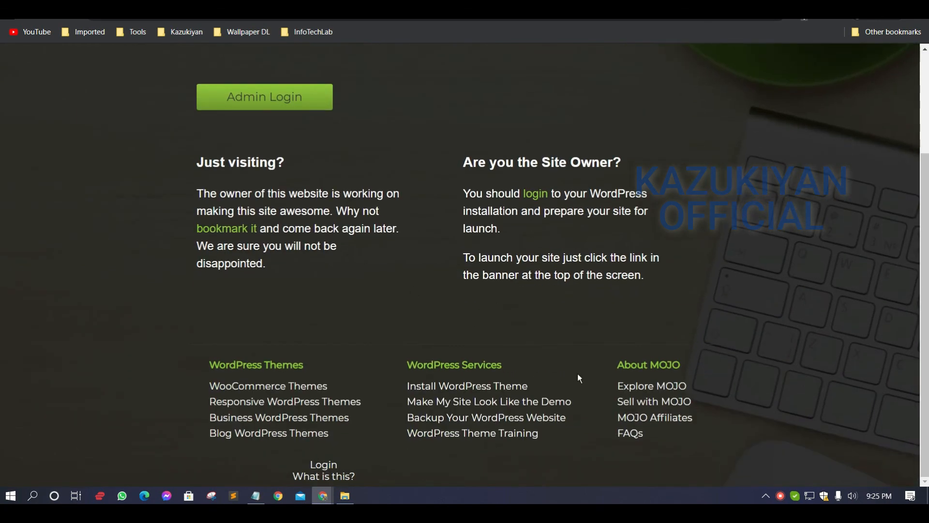
pyautogui.scroll(3, 577, 373)
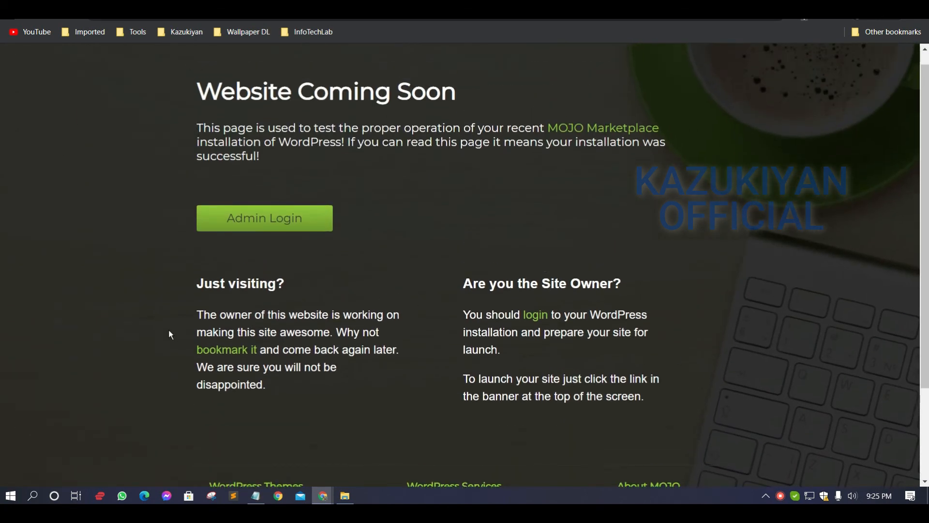
pyautogui.scroll(1, 148, 274)
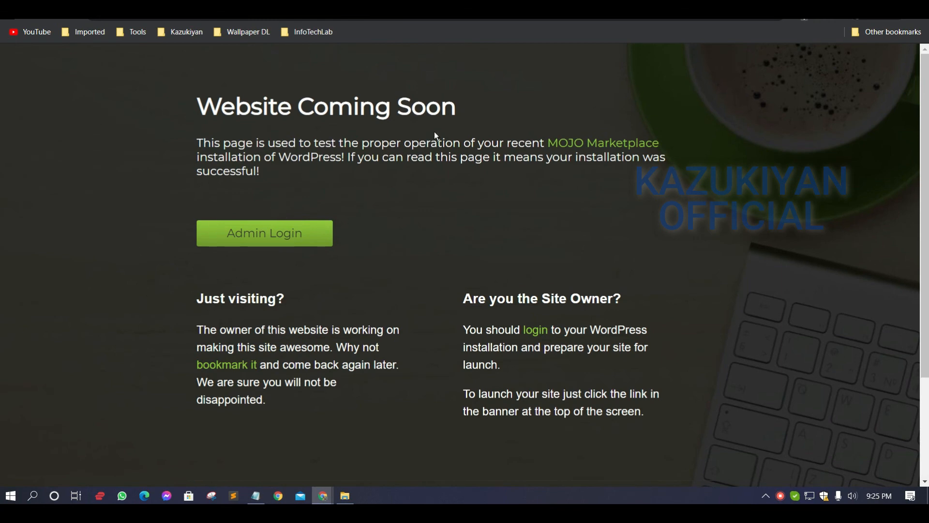
pyautogui.click(238, 244)
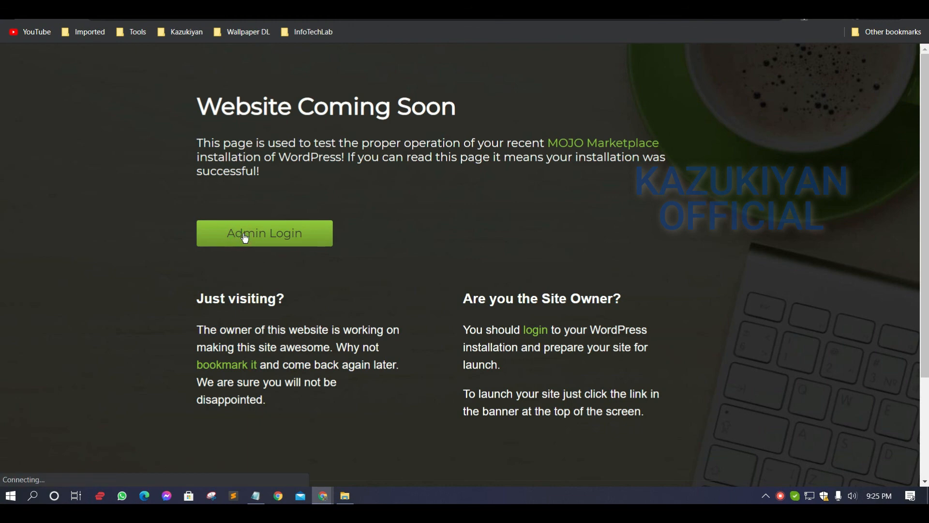